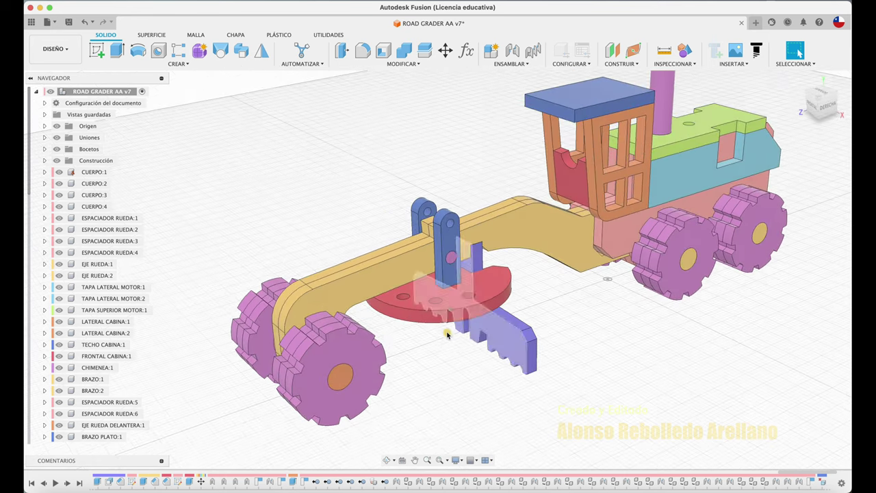
Select the front wheel hub, arm pin hole and chimney faces to locate the cylindrical parts
{"action": "left_click", "coordinate": [347, 378]}
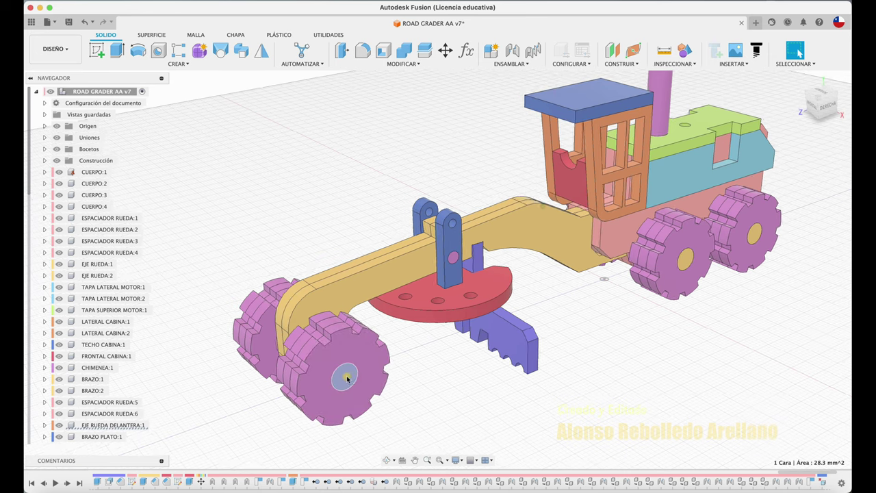
{"action": "scroll", "coordinate": [369, 356], "scroll_direction": "up", "scroll_amount": 2}
{"action": "scroll", "coordinate": [390, 336], "scroll_direction": "up", "scroll_amount": 2}
{"action": "scroll", "coordinate": [411, 315], "scroll_direction": "up", "scroll_amount": 2}
{"action": "scroll", "coordinate": [434, 296], "scroll_direction": "up", "scroll_amount": 3}
{"action": "left_click", "coordinate": [436, 282]}
{"action": "scroll", "coordinate": [479, 298], "scroll_direction": "down", "scroll_amount": 3}
{"action": "scroll", "coordinate": [519, 300], "scroll_direction": "down", "scroll_amount": 2}
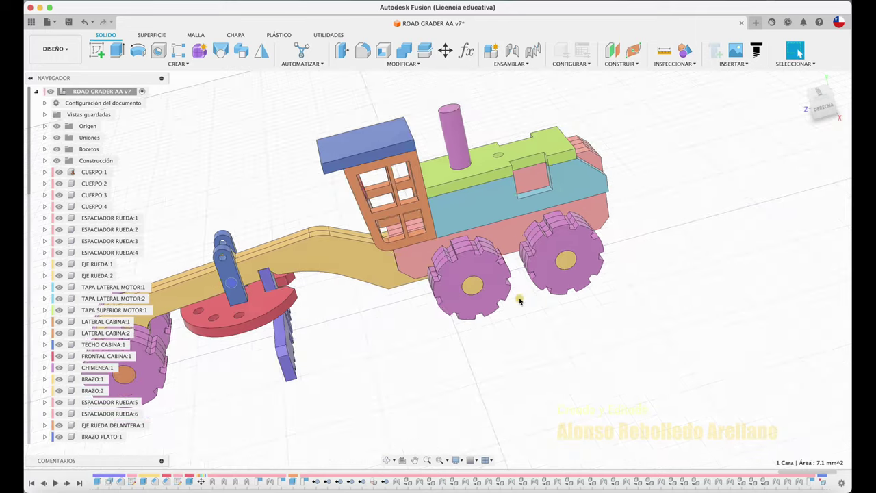
{"action": "middle_click_drag", "start_coordinate": [519, 300], "coordinate": [548, 205], "text": "shift"}
{"action": "left_click", "coordinate": [559, 164]}
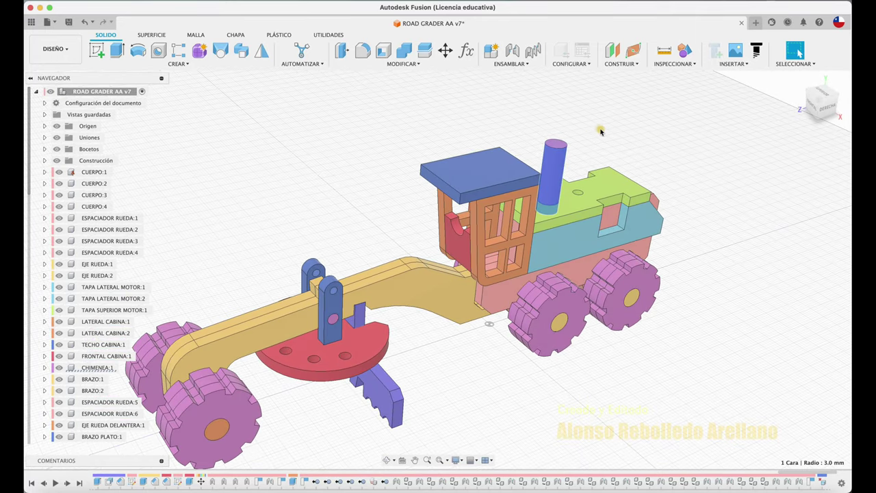
{"action": "mouse_move", "coordinate": [600, 131]}
{"action": "middle_mouse_down", "text": "shift"}
{"action": "mouse_move", "coordinate": [564, 136]}
{"action": "mouse_move", "coordinate": [547, 124]}
{"action": "middle_mouse_up", "text": "shift"}
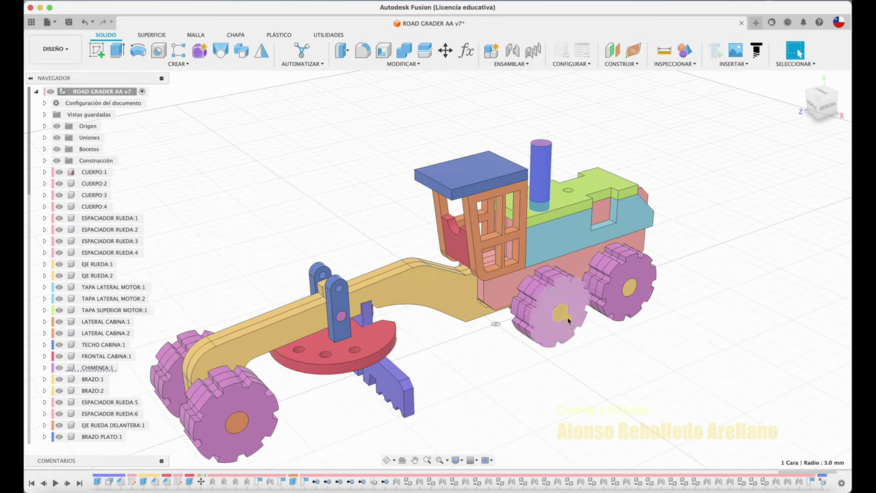
{"action": "middle_click_drag", "start_coordinate": [559, 314], "coordinate": [545, 329], "text": "shift"}
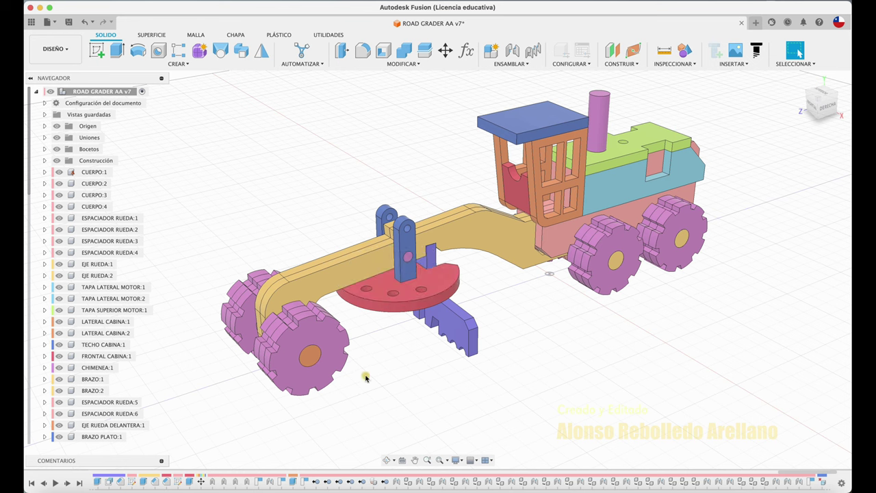
Hide the front axle EJE RUEDA DELANTERA:1 and the arm-plate axle EJE BRAZO PLATO:1
{"action": "left_click", "coordinate": [312, 358]}
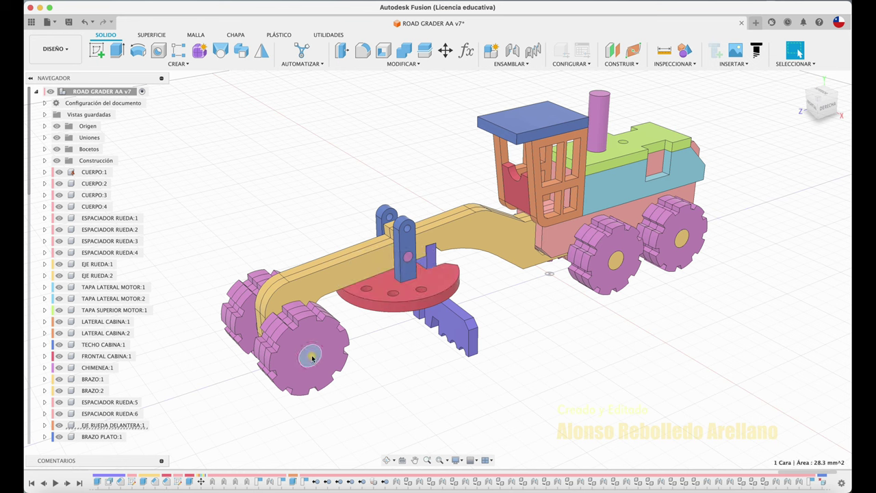
{"action": "left_click", "coordinate": [59, 426]}
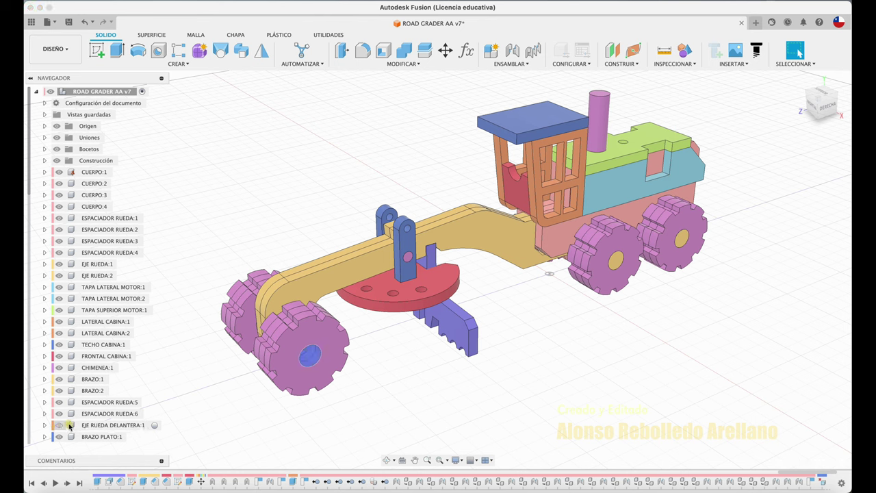
{"action": "left_click", "coordinate": [407, 259]}
{"action": "scroll", "coordinate": [119, 340], "scroll_direction": "down", "scroll_amount": 2}
{"action": "scroll", "coordinate": [119, 340], "scroll_direction": "down", "scroll_amount": 5}
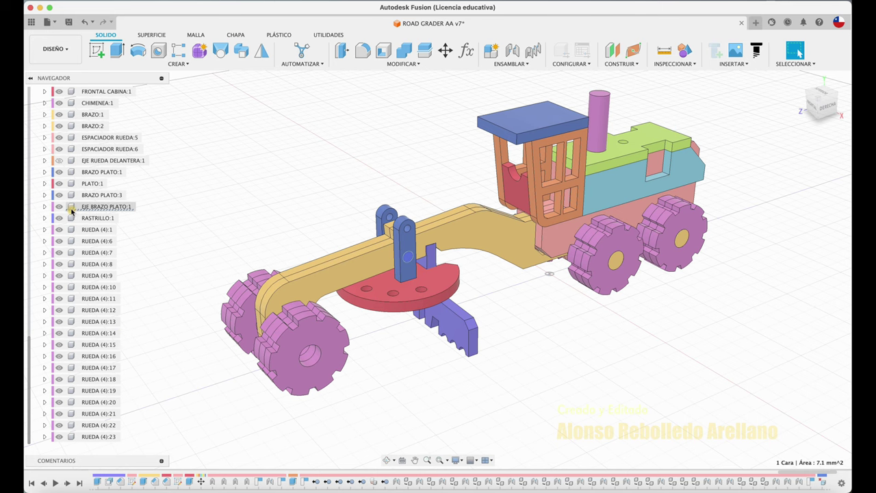
{"action": "left_click", "coordinate": [59, 206]}
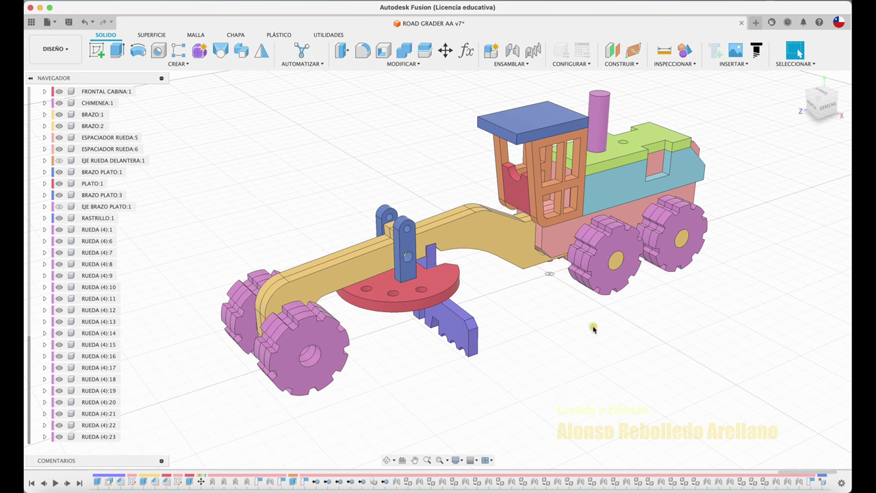
Hide the chimney CHIMENEA:1 and both wheel axles, EJE RUEDA:1 and EJE RUEDA:2
{"action": "middle_click_drag", "start_coordinate": [585, 340], "coordinate": [549, 211], "text": "shift"}
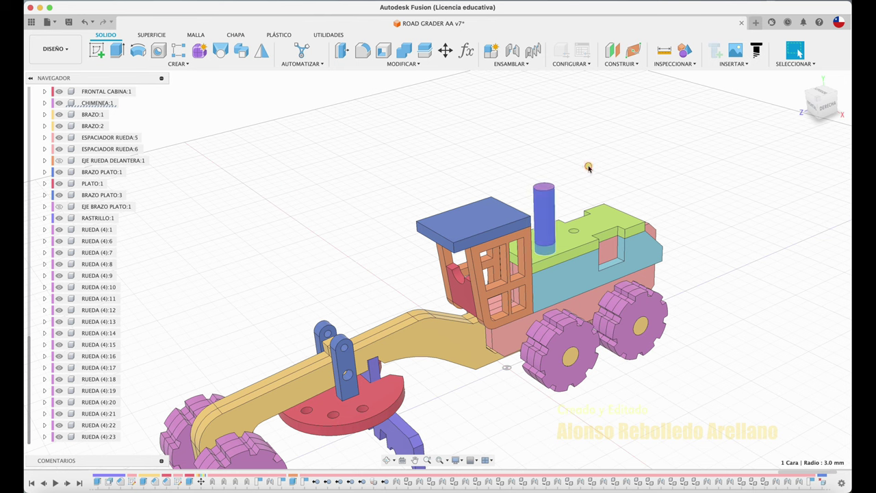
{"action": "left_click", "coordinate": [548, 215]}
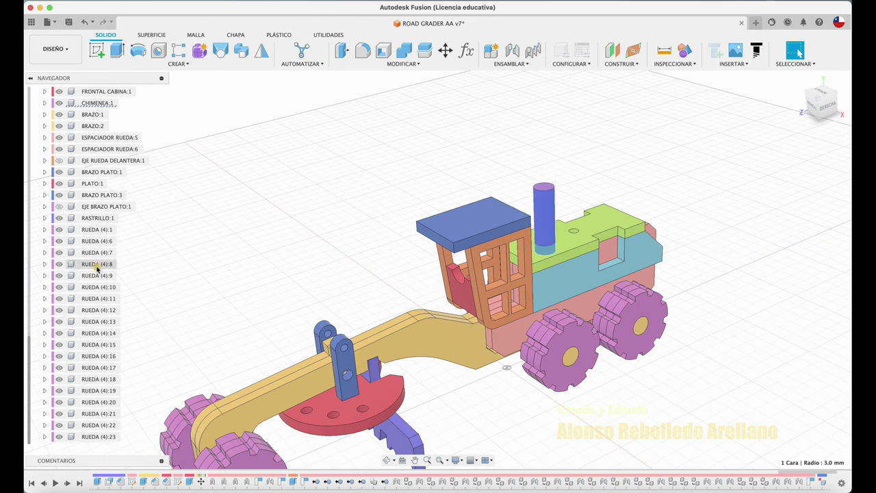
{"action": "scroll", "coordinate": [97, 257], "scroll_direction": "up", "scroll_amount": 5}
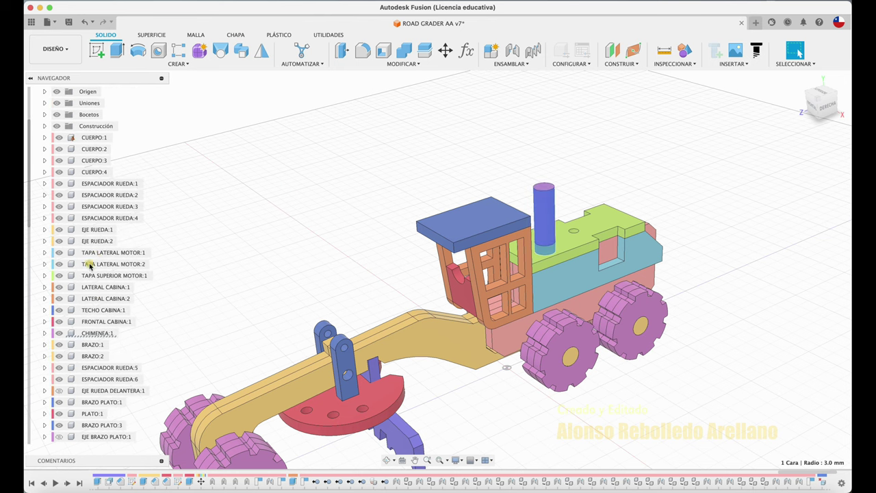
{"action": "left_click", "coordinate": [59, 333]}
{"action": "scroll", "coordinate": [604, 373], "scroll_direction": "up", "scroll_amount": 2}
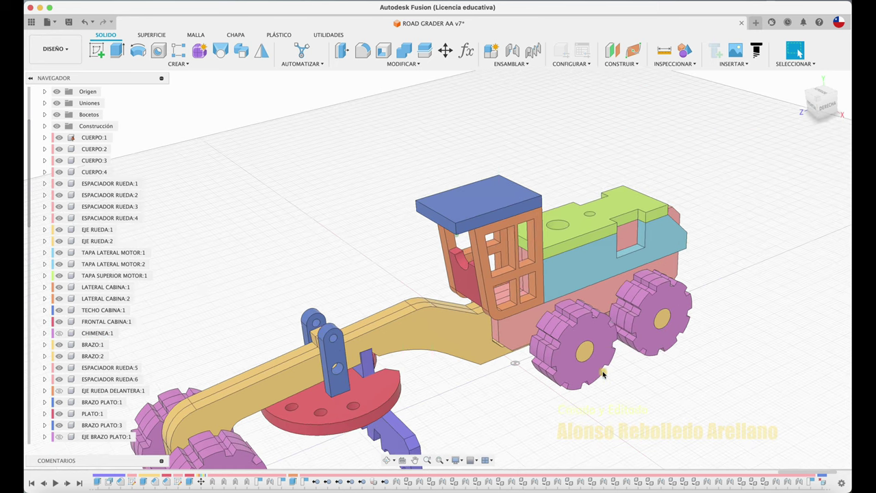
{"action": "left_click", "coordinate": [595, 342]}
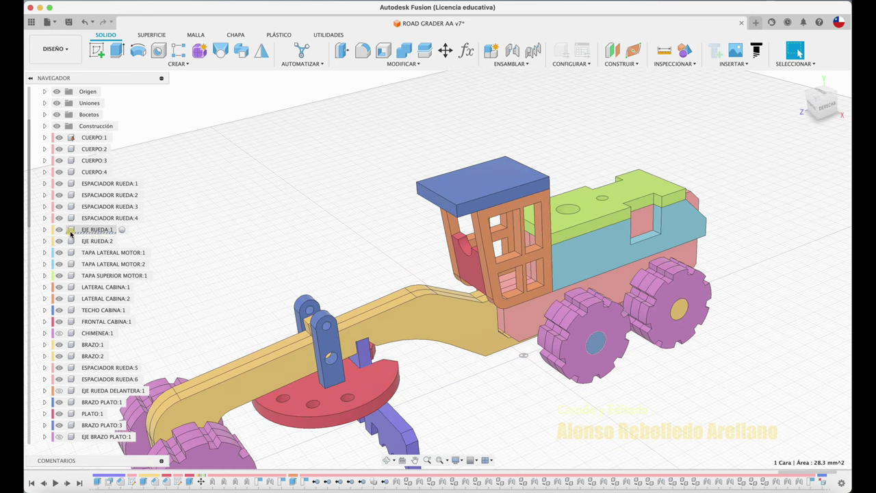
{"action": "left_click", "coordinate": [59, 230]}
{"action": "left_click", "coordinate": [681, 316]}
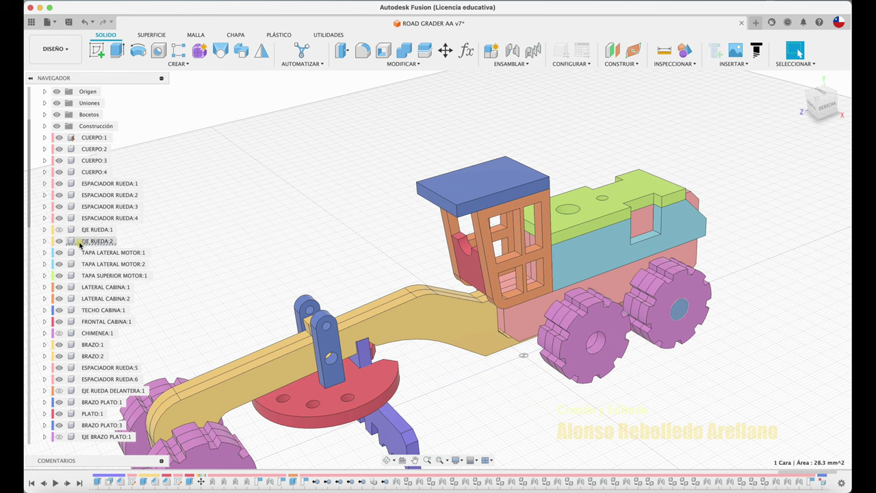
{"action": "left_click", "coordinate": [59, 241]}
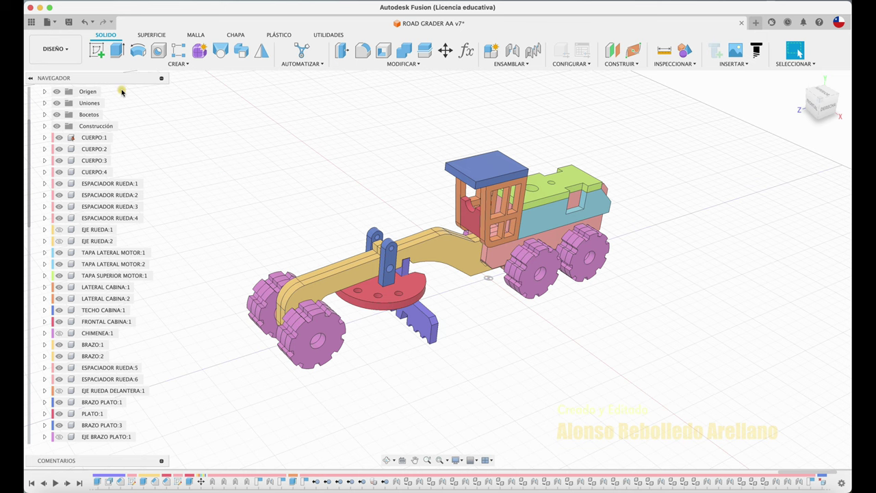
Sketch a two-corner rectangle on the horizontal origin plane right of the grader, then finish the sketch
{"action": "left_click", "coordinate": [99, 52]}
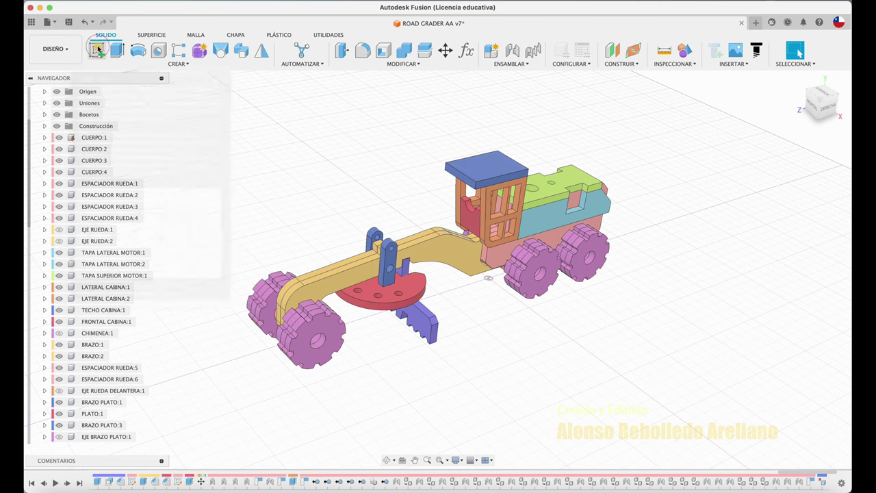
{"action": "left_click", "coordinate": [486, 312]}
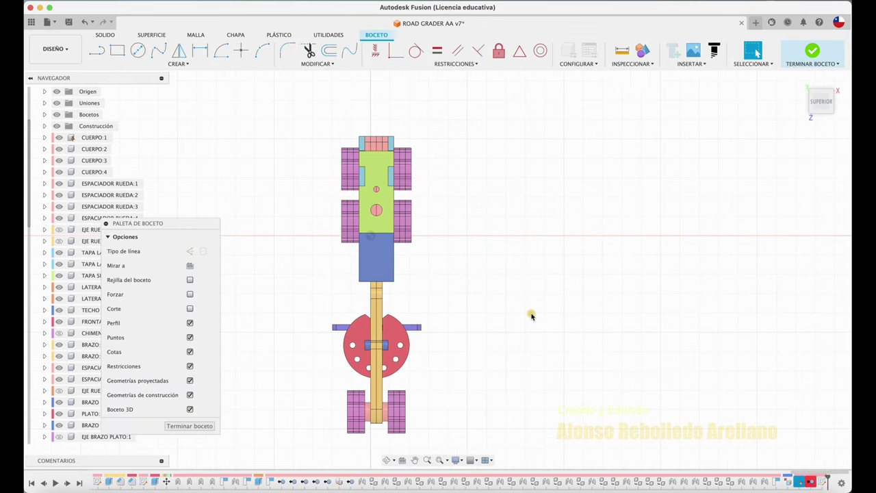
{"action": "left_click", "coordinate": [118, 50]}
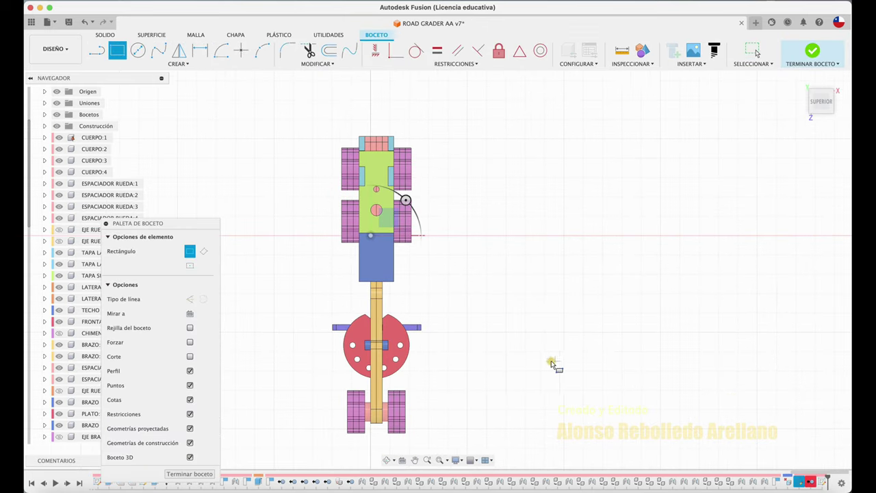
{"action": "left_click", "coordinate": [480, 366]}
{"action": "left_click", "coordinate": [596, 261]}
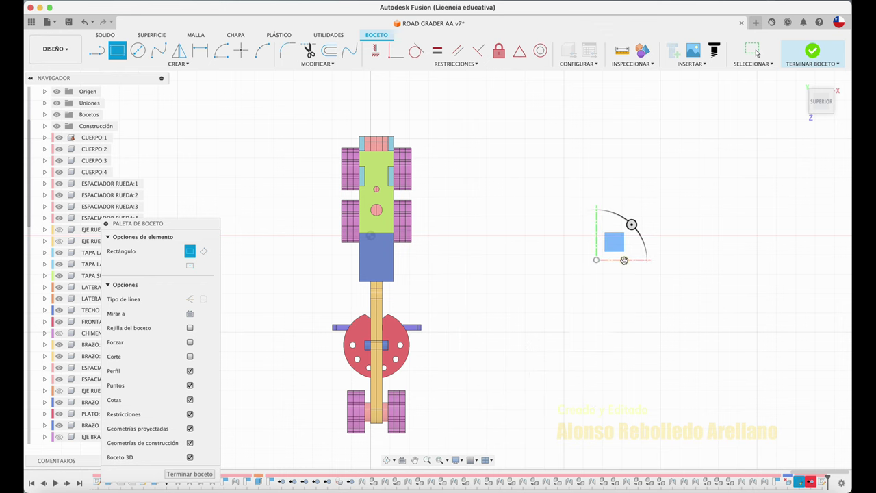
{"action": "middle_click_drag", "start_coordinate": [633, 284], "coordinate": [623, 300], "text": "shift"}
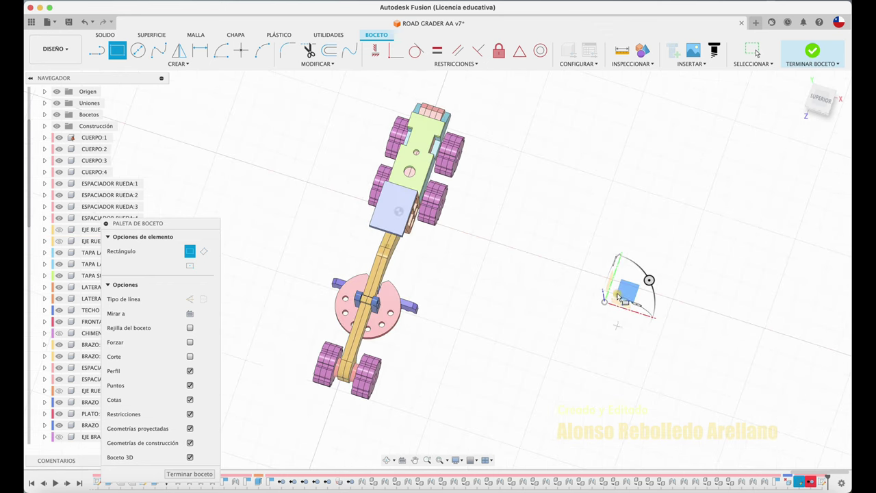
{"action": "left_click", "coordinate": [205, 477]}
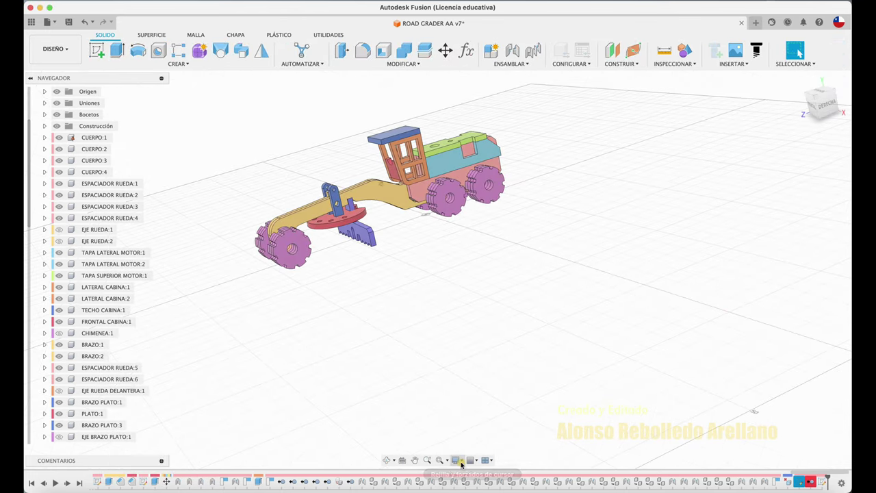
Turn on All Work Features in Object Visibility and orbit to see the planes and rectangle
{"action": "left_click", "coordinate": [456, 460]}
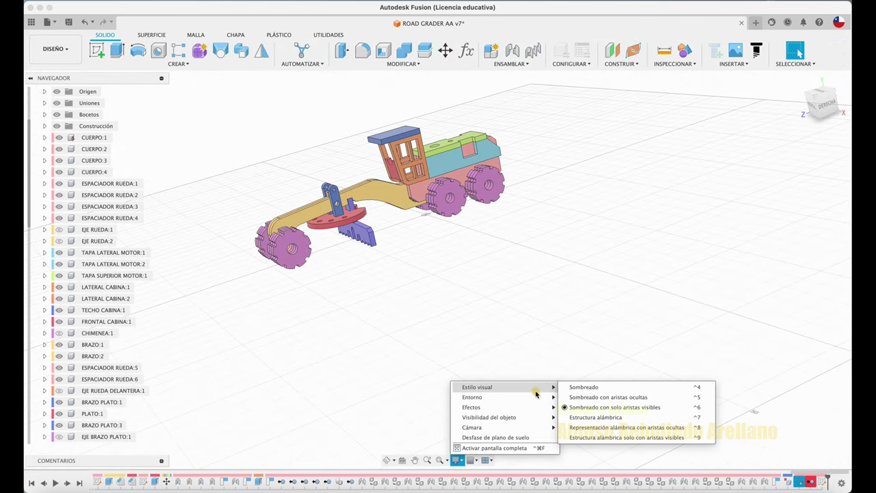
{"action": "mouse_move", "coordinate": [503, 417]}
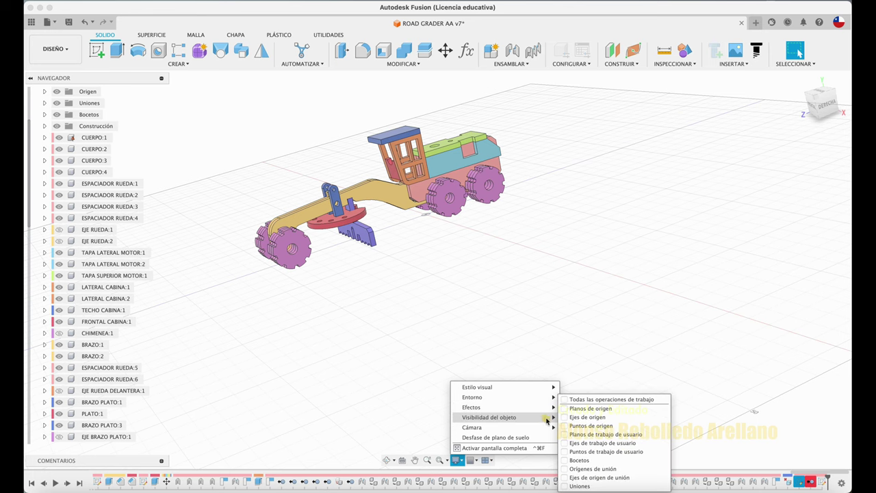
{"action": "left_click", "coordinate": [565, 400]}
{"action": "scroll", "coordinate": [509, 338], "scroll_direction": "up", "scroll_amount": 3}
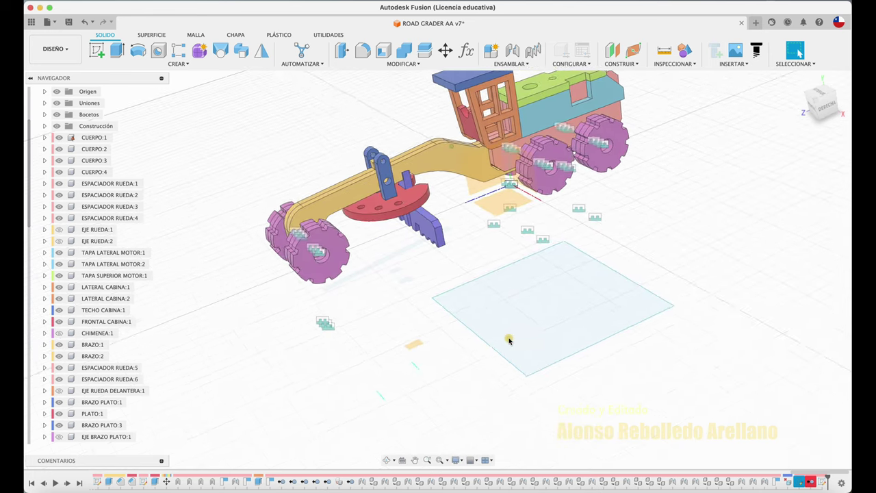
{"action": "scroll", "coordinate": [507, 296], "scroll_direction": "up", "scroll_amount": 3}
{"action": "scroll", "coordinate": [508, 296], "scroll_direction": "up", "scroll_amount": 2}
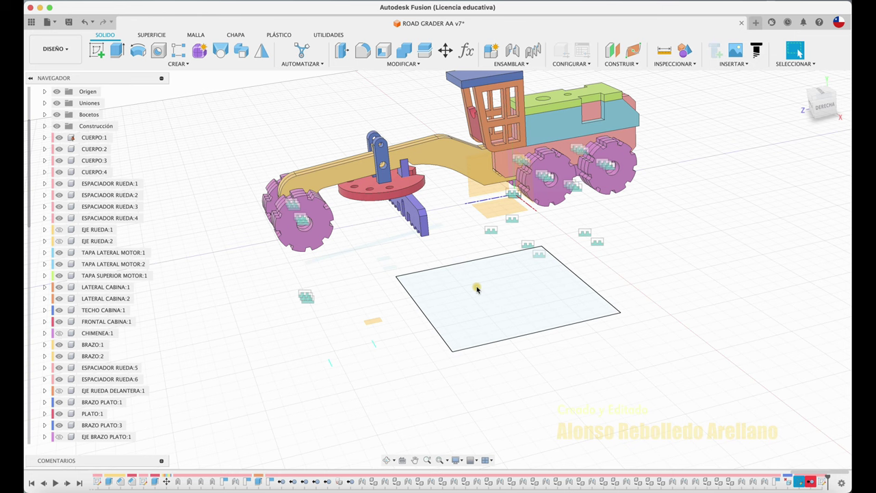
{"action": "mouse_move", "coordinate": [353, 280]}
{"action": "middle_mouse_down", "text": "shift"}
{"action": "mouse_move", "coordinate": [335, 258]}
{"action": "mouse_move", "coordinate": [287, 130]}
{"action": "middle_mouse_up", "text": "shift"}
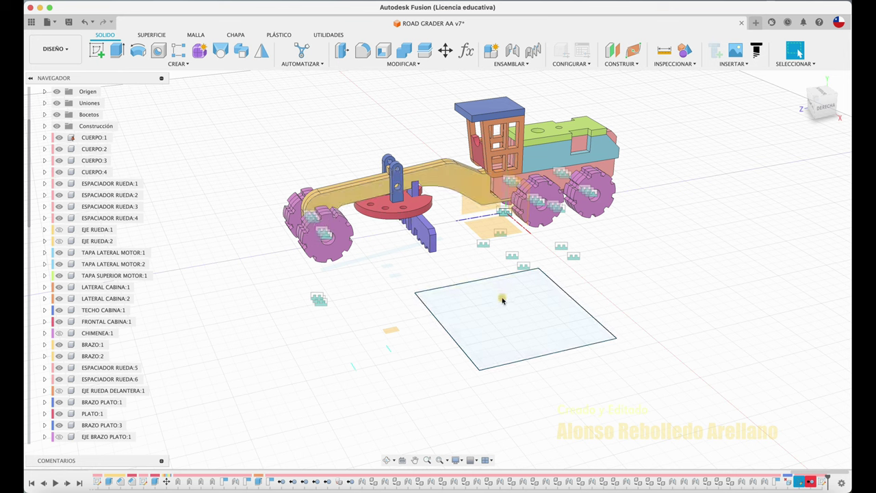
Search preview features for 'org', confirm Organización automatizada is checked, and cancel the preferences
{"action": "left_click", "coordinate": [452, 65]}
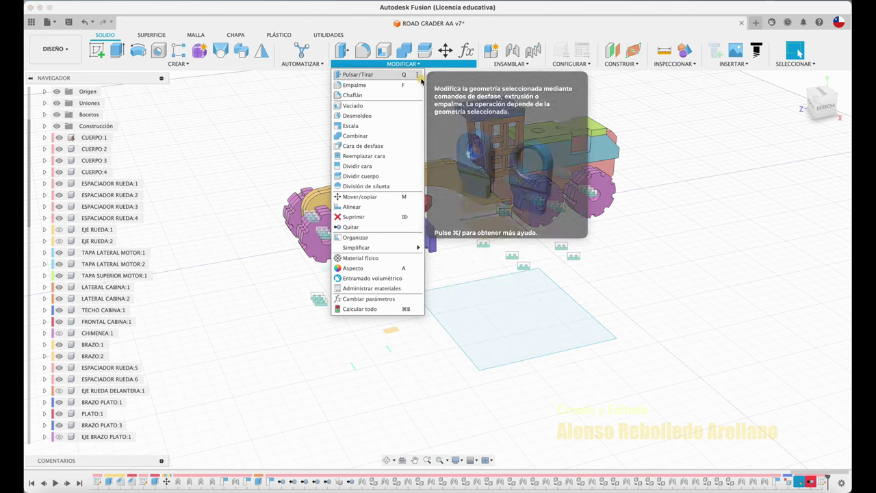
{"action": "left_click", "coordinate": [839, 22]}
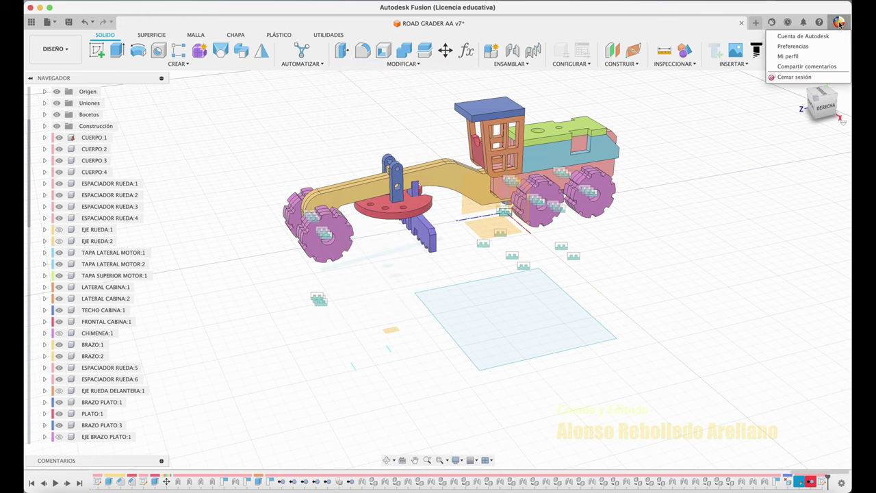
{"action": "left_click", "coordinate": [795, 45]}
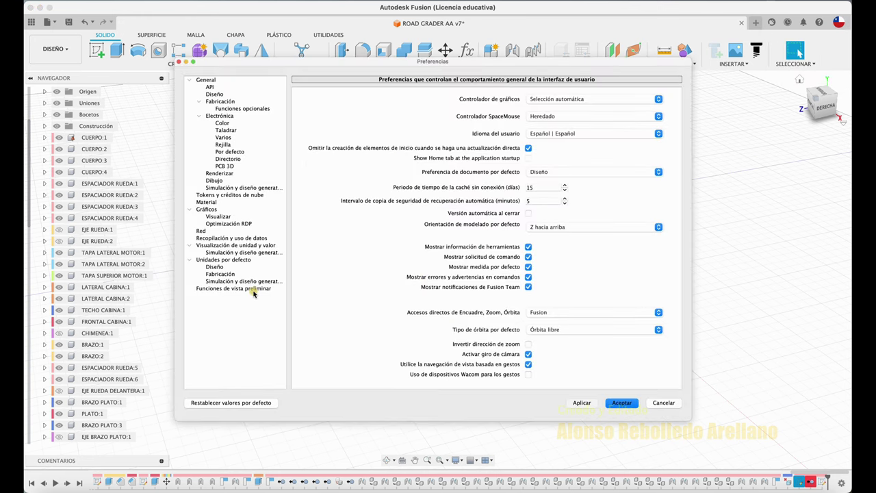
{"action": "left_click", "coordinate": [254, 290]}
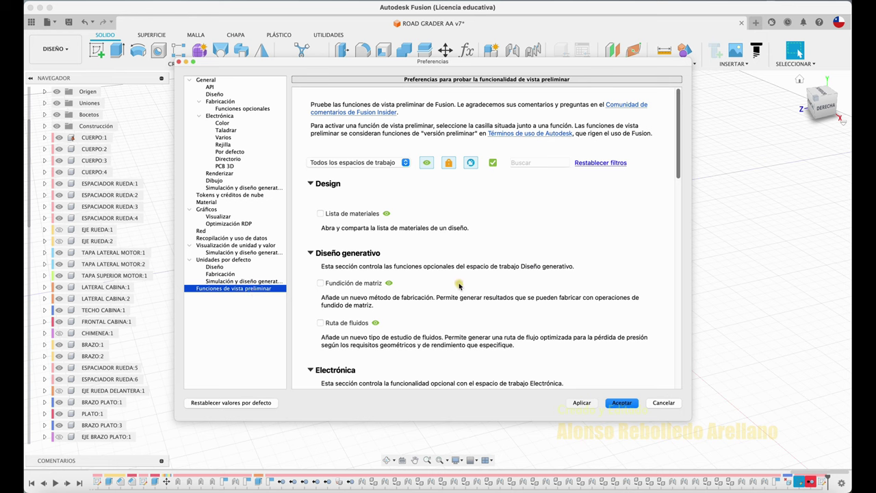
{"action": "left_click", "coordinate": [526, 162]}
{"action": "type", "text": "o"}
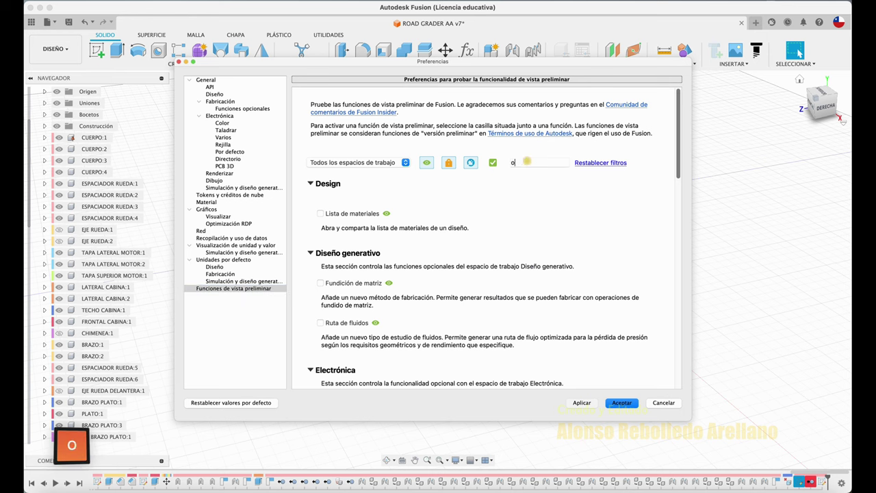
{"action": "type", "text": "rg"}
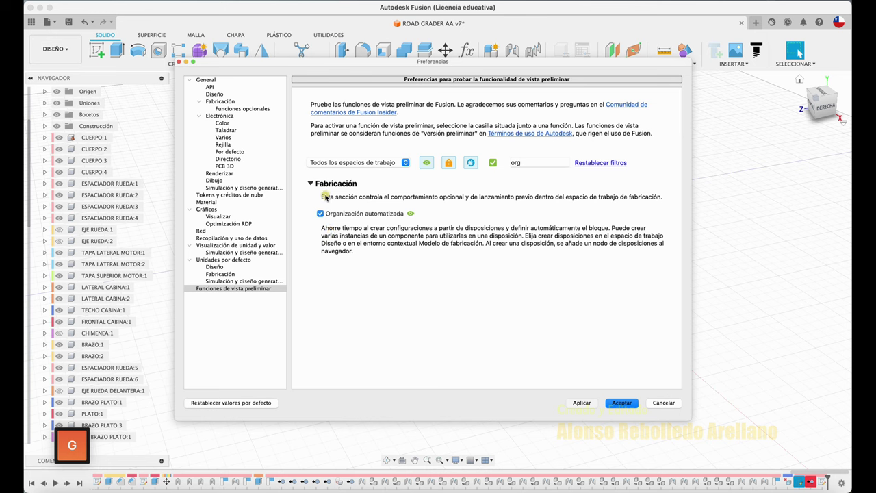
{"action": "left_click", "coordinate": [663, 404]}
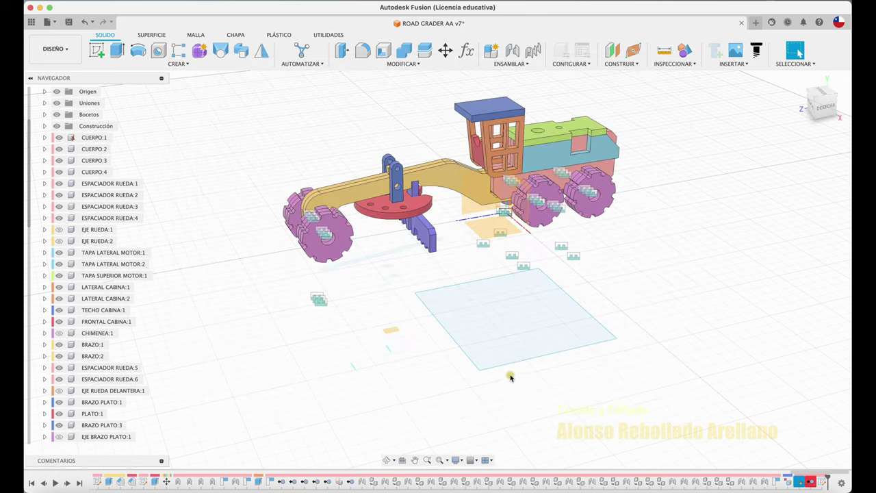
Start Organizar, box-select all 42 bodies, and choose the square plane as the envelope
{"action": "left_click", "coordinate": [411, 64]}
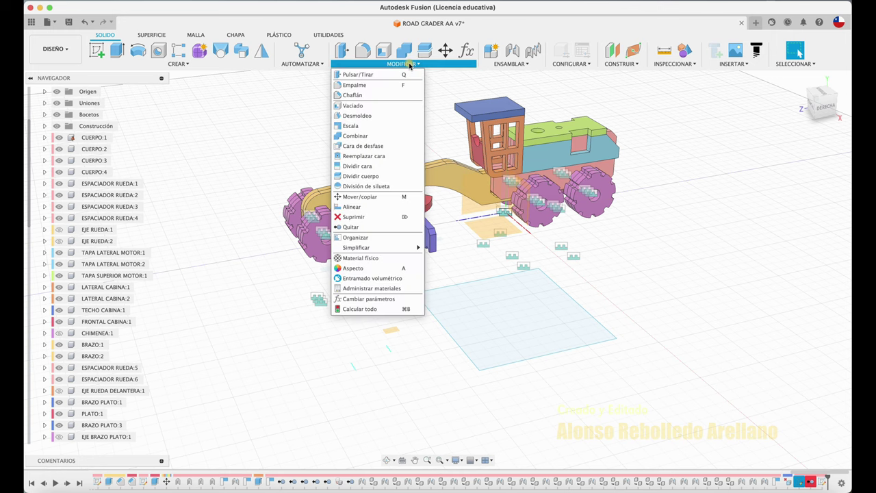
{"action": "left_click", "coordinate": [372, 240]}
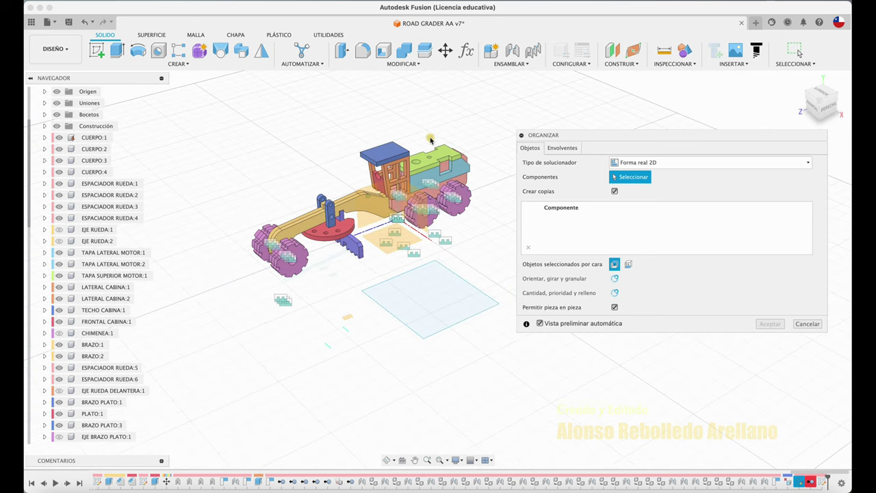
{"action": "mouse_move", "coordinate": [489, 103]}
{"action": "left_mouse_down"}
{"action": "mouse_move", "coordinate": [271, 288]}
{"action": "mouse_move", "coordinate": [247, 285]}
{"action": "left_mouse_up"}
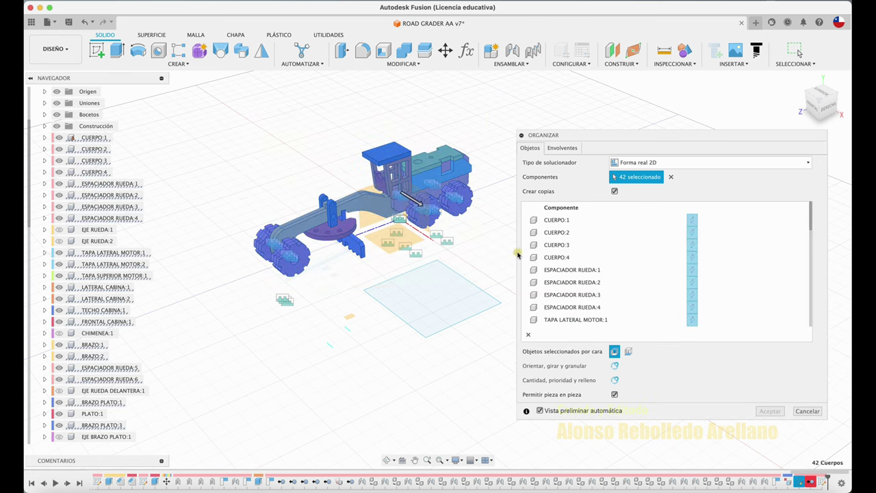
{"action": "scroll", "coordinate": [702, 261], "scroll_direction": "down", "scroll_amount": 1}
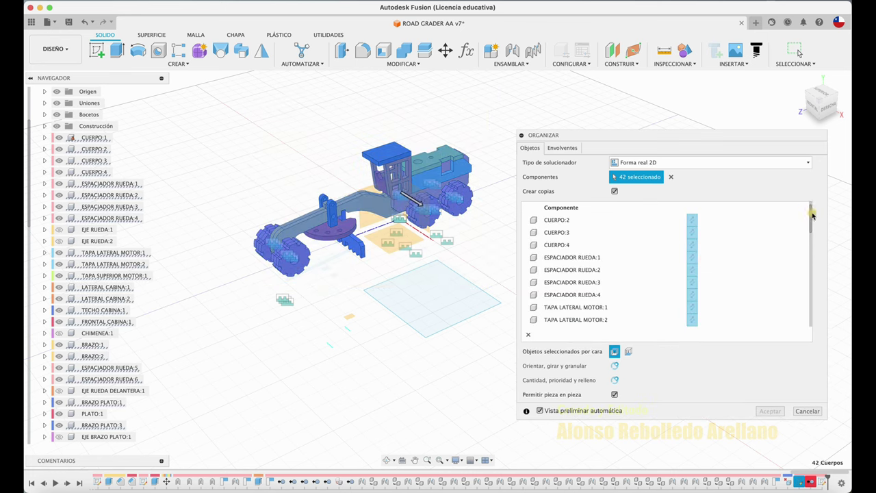
{"action": "left_click_drag", "start_coordinate": [811, 215], "coordinate": [806, 252]}
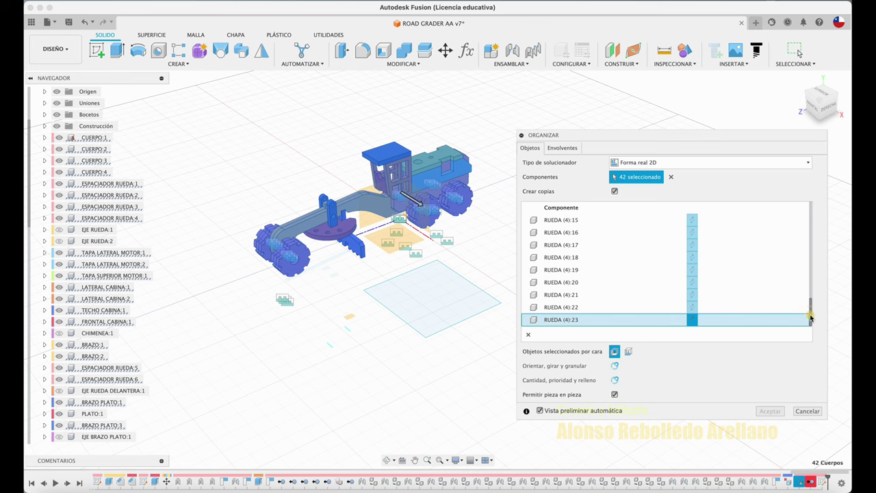
{"action": "left_click_drag", "start_coordinate": [805, 252], "coordinate": [802, 207]}
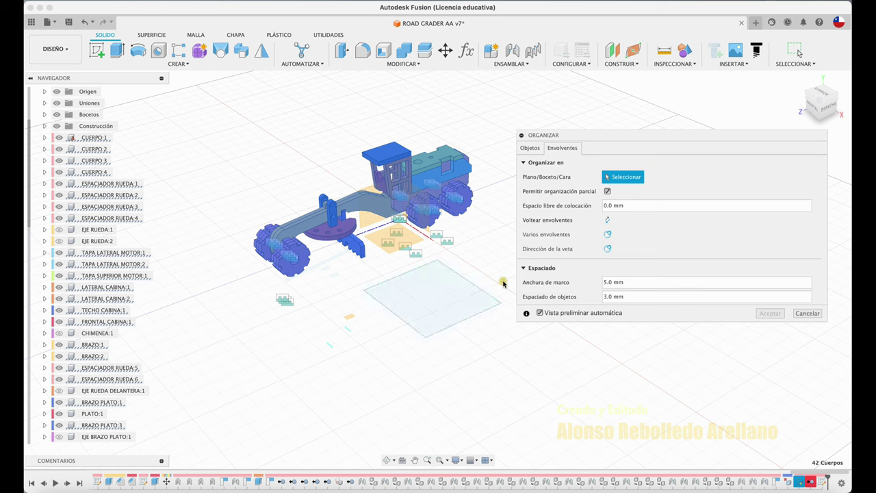
{"action": "left_click", "coordinate": [431, 291]}
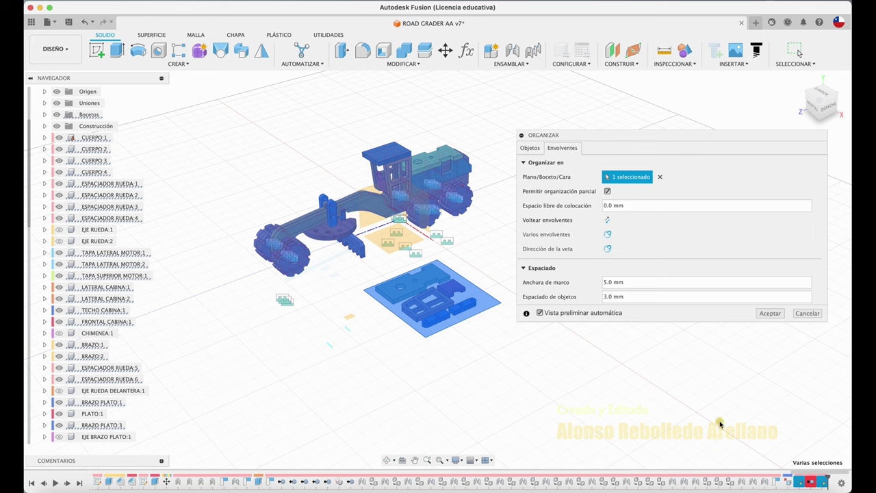
Switch to the top view and centre the packed-parts preview inside the rectangle
{"action": "scroll", "coordinate": [490, 385], "scroll_direction": "up", "scroll_amount": 3}
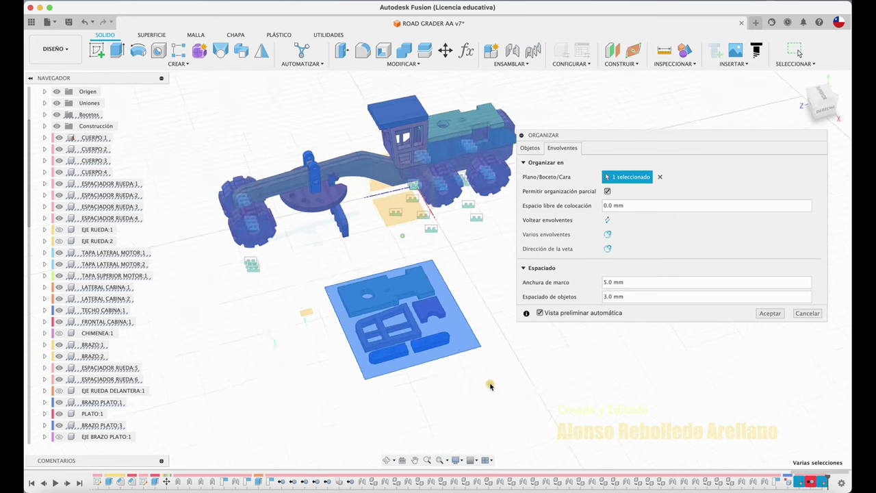
{"action": "scroll", "coordinate": [491, 386], "scroll_direction": "up", "scroll_amount": 3}
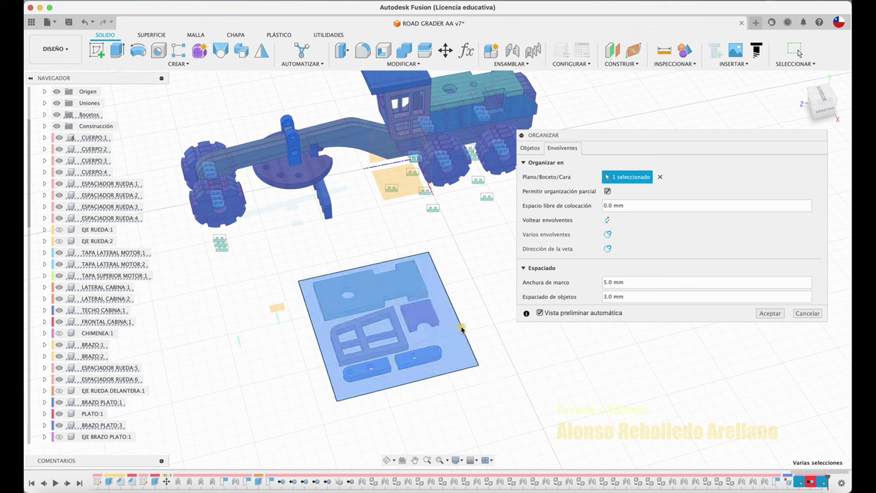
{"action": "left_click", "coordinate": [822, 95]}
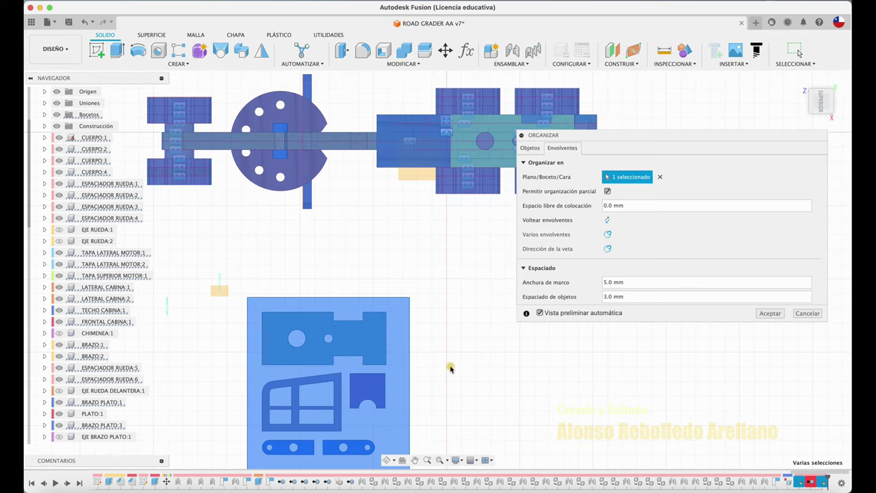
{"action": "scroll", "coordinate": [451, 369], "scroll_direction": "up", "scroll_amount": 2}
{"action": "scroll", "coordinate": [451, 369], "scroll_direction": "up", "scroll_amount": 1}
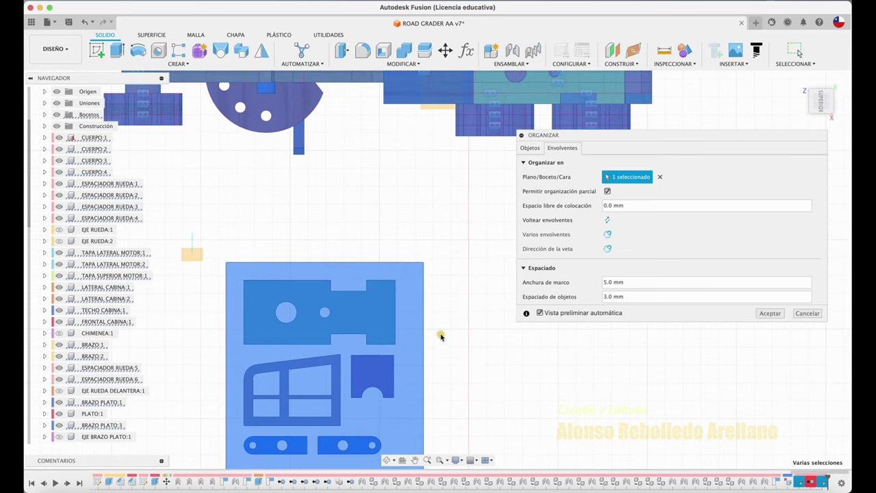
{"action": "middle_click_drag", "start_coordinate": [441, 335], "coordinate": [449, 312]}
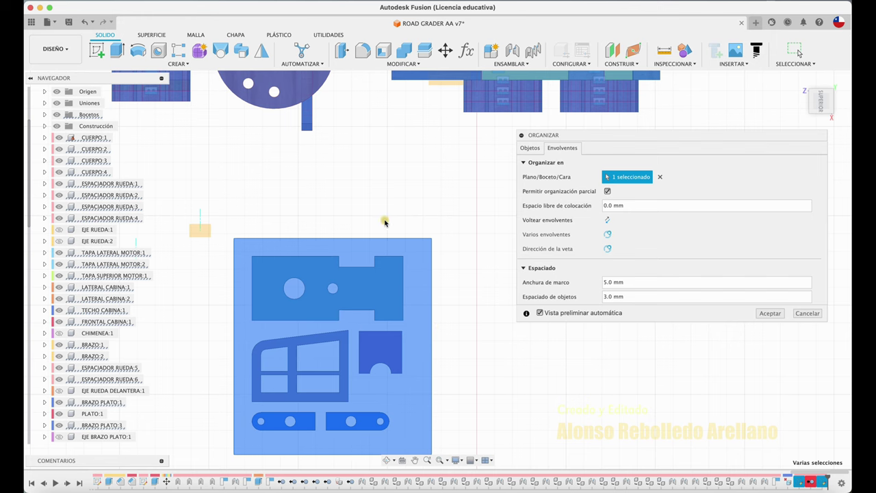
{"action": "scroll", "coordinate": [350, 225], "scroll_direction": "up", "scroll_amount": 2}
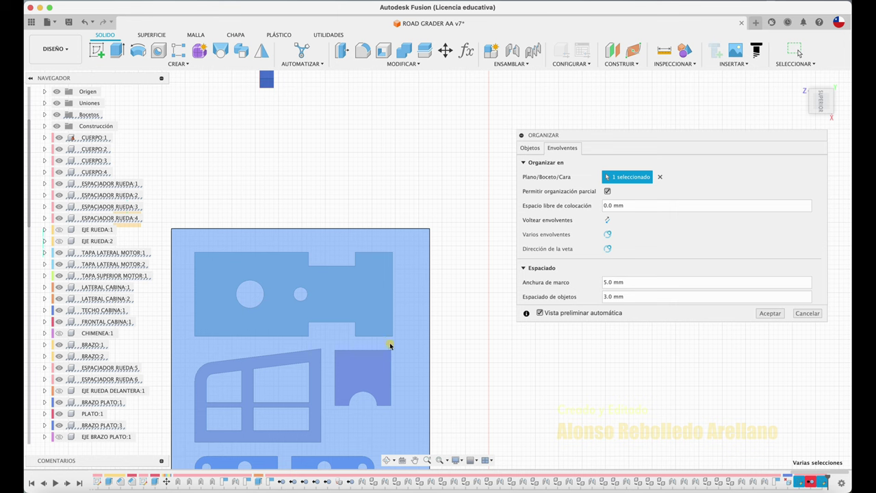
{"action": "left_click", "coordinate": [627, 283]}
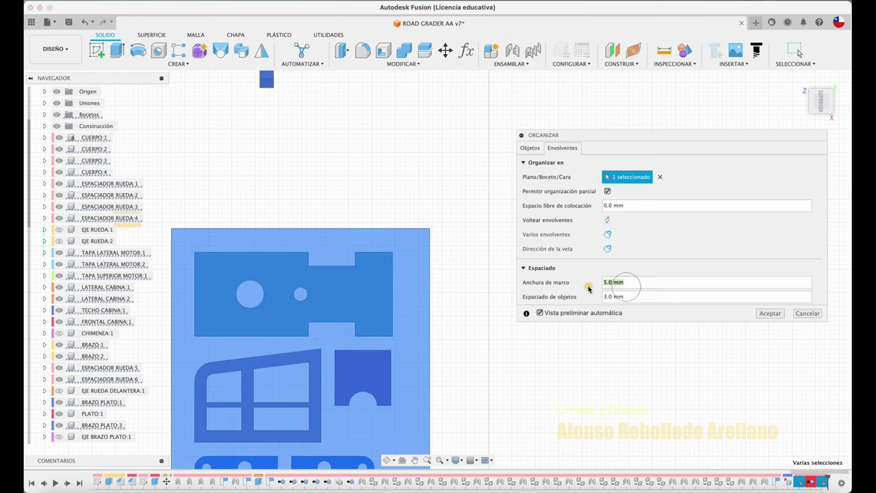
Set frame width to 3 mm, accept Organizar3:1, then drag the sheet's edges outward
{"action": "type", "text": "3"}
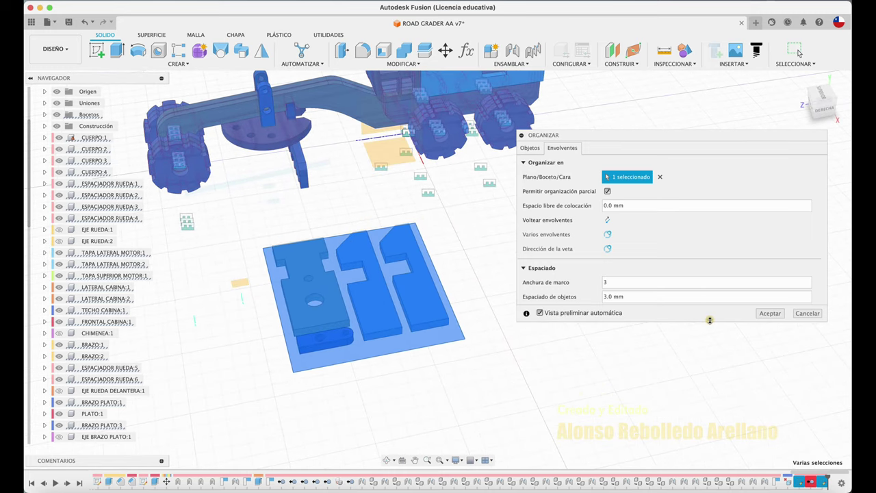
{"action": "left_click", "coordinate": [770, 313]}
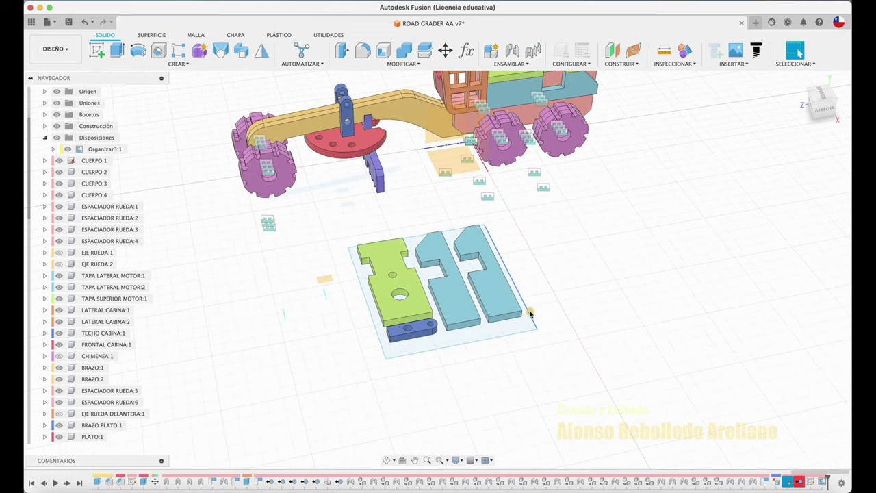
{"action": "left_click_drag", "start_coordinate": [531, 311], "coordinate": [684, 271]}
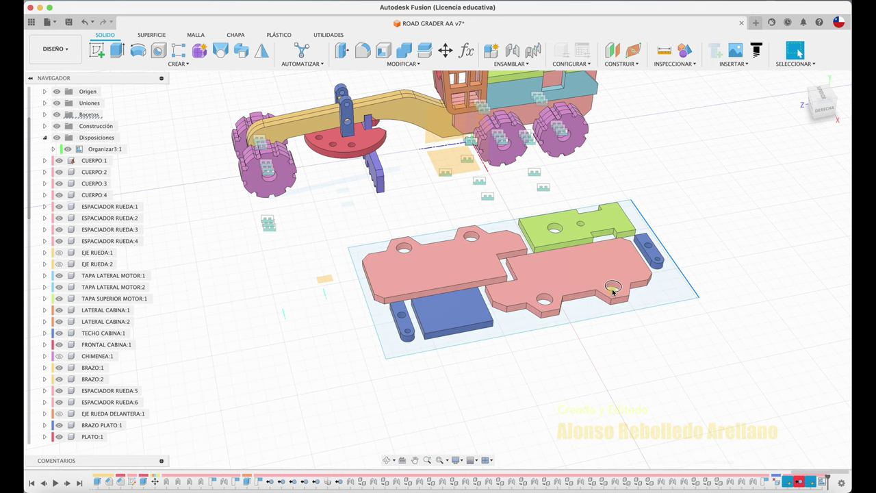
{"action": "scroll", "coordinate": [555, 342], "scroll_direction": "down", "scroll_amount": 5}
{"action": "middle_click_drag", "start_coordinate": [478, 322], "coordinate": [463, 303], "text": "shift"}
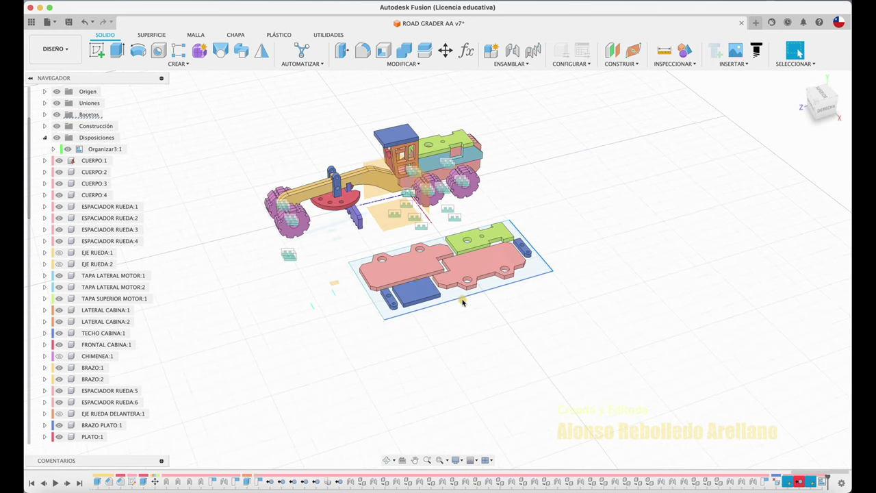
{"action": "left_click_drag", "start_coordinate": [463, 299], "coordinate": [547, 417]}
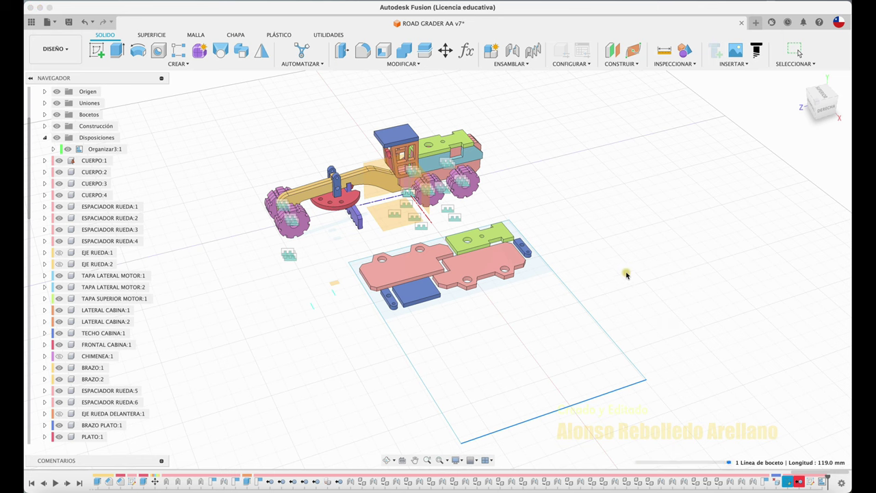
In top view, drag the sheet's left and right edges outward so the gears repack onto it
{"action": "left_click", "coordinate": [634, 318]}
{"action": "mouse_move", "coordinate": [675, 232]}
{"action": "middle_mouse_down", "text": "shift"}
{"action": "mouse_move", "coordinate": [703, 185]}
{"action": "mouse_move", "coordinate": [822, 99]}
{"action": "middle_mouse_up", "text": "shift"}
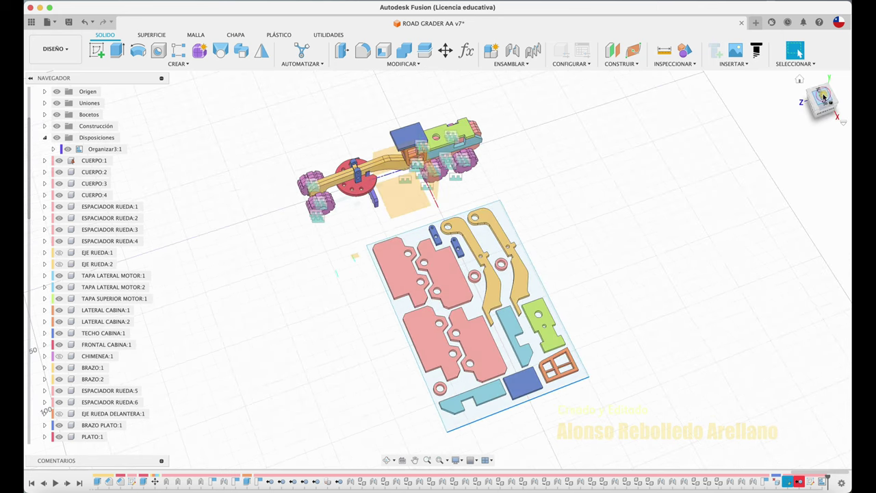
{"action": "left_click", "coordinate": [823, 98]}
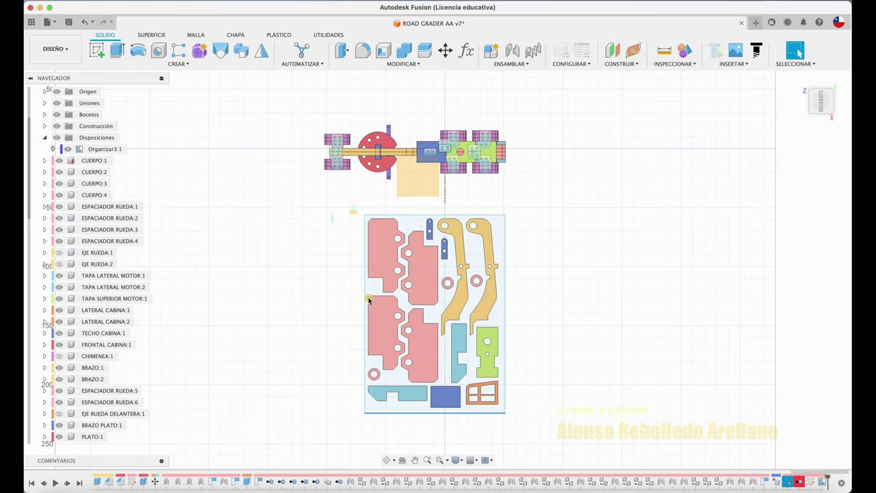
{"action": "left_click_drag", "start_coordinate": [366, 300], "coordinate": [308, 296]}
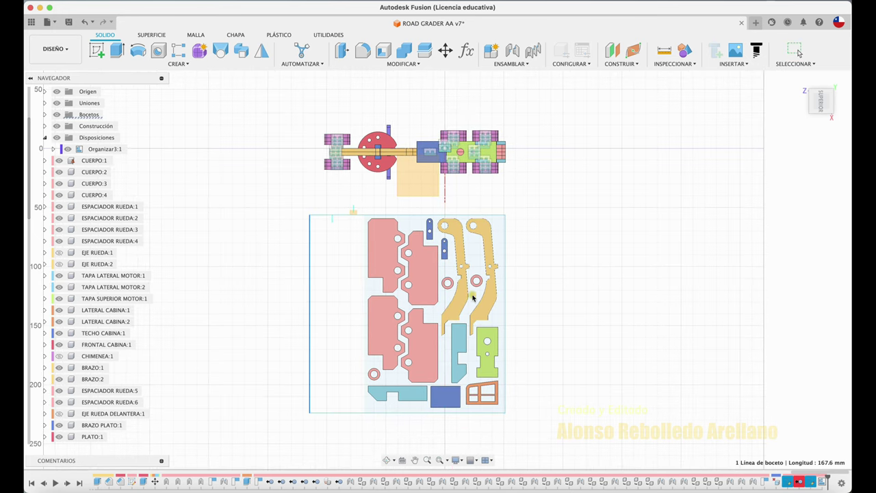
{"action": "left_click", "coordinate": [538, 313]}
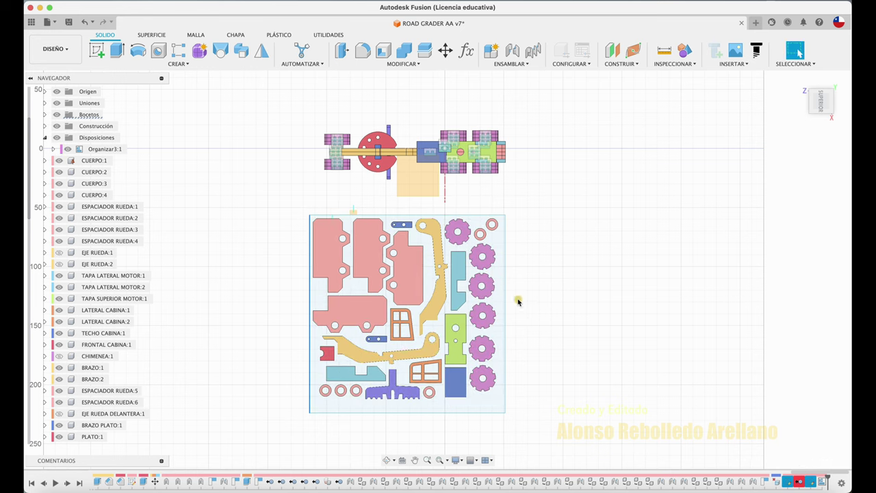
{"action": "left_click_drag", "start_coordinate": [508, 308], "coordinate": [602, 302]}
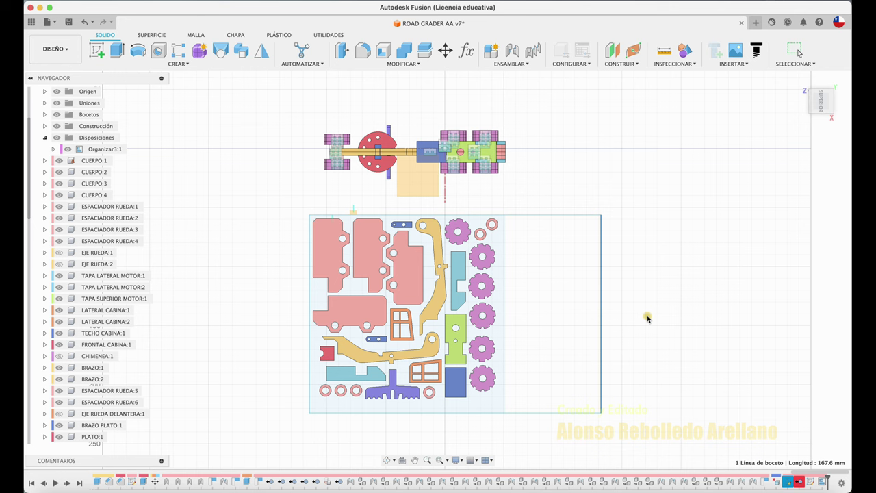
{"action": "left_click", "coordinate": [625, 319]}
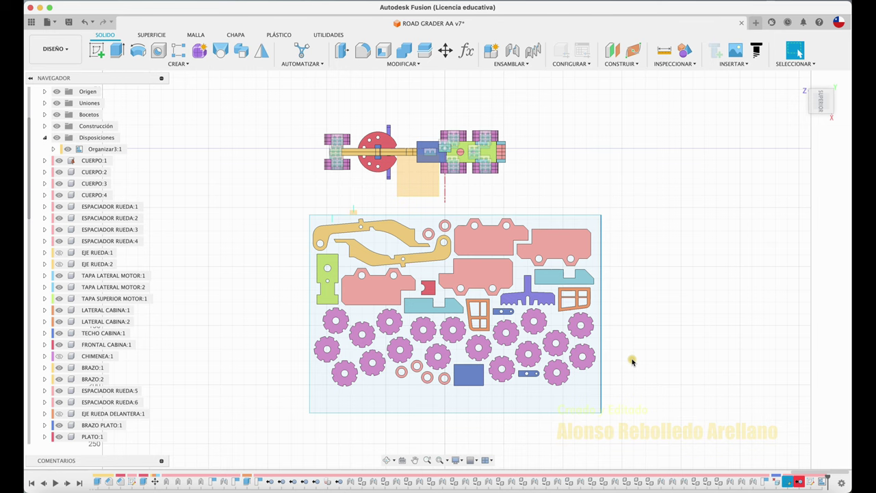
{"action": "middle_click_drag", "start_coordinate": [398, 411], "coordinate": [356, 344], "text": "shift"}
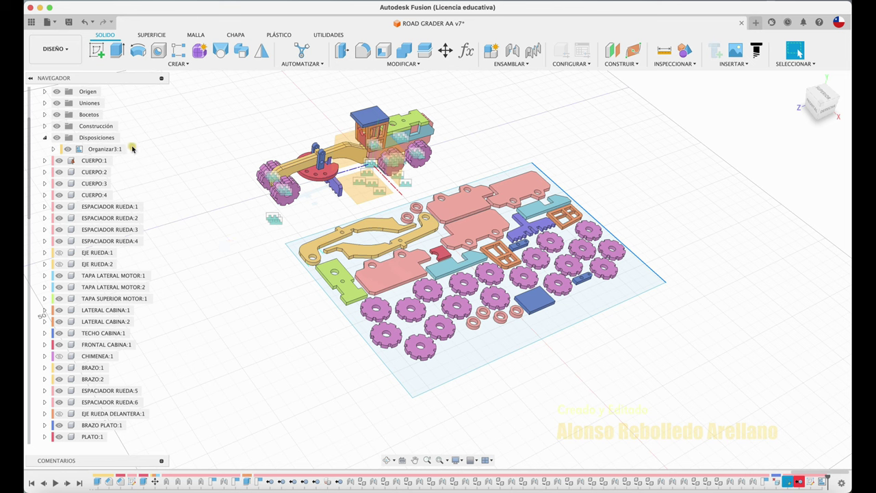
Select Organizar3:1 in the Browser, open its shortcut menu, then dismiss it
{"action": "left_click", "coordinate": [88, 139]}
{"action": "left_click", "coordinate": [95, 149]}
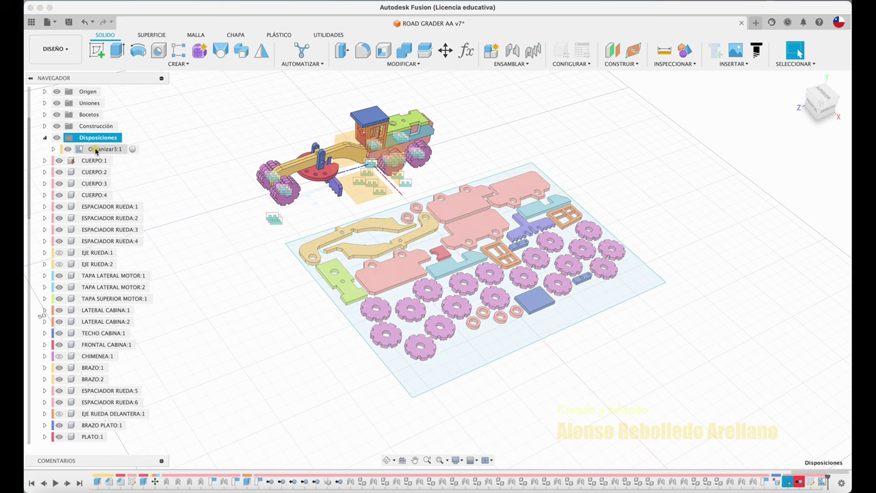
{"action": "left_click", "coordinate": [181, 160]}
{"action": "left_click", "coordinate": [118, 149]}
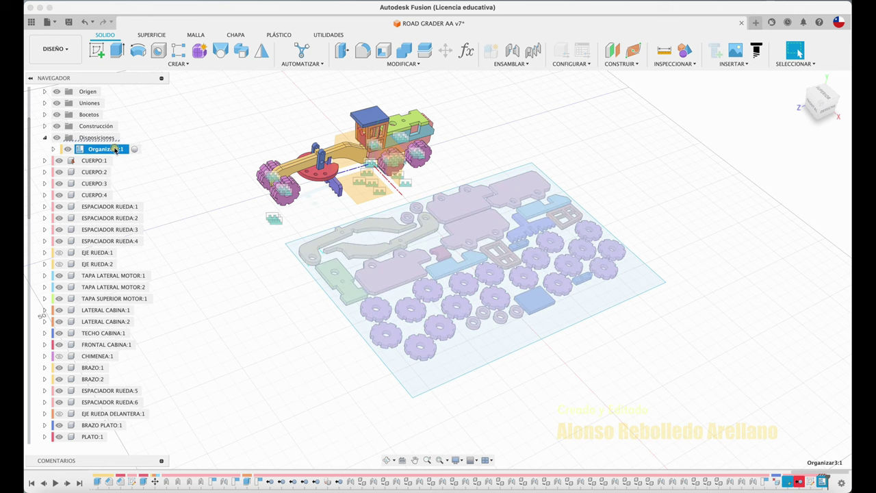
{"action": "right_click", "coordinate": [117, 150]}
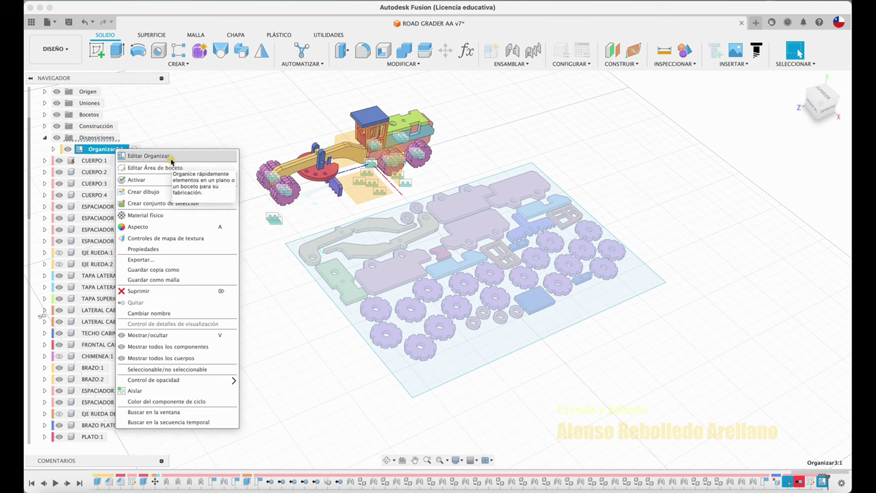
{"action": "left_click", "coordinate": [188, 108]}
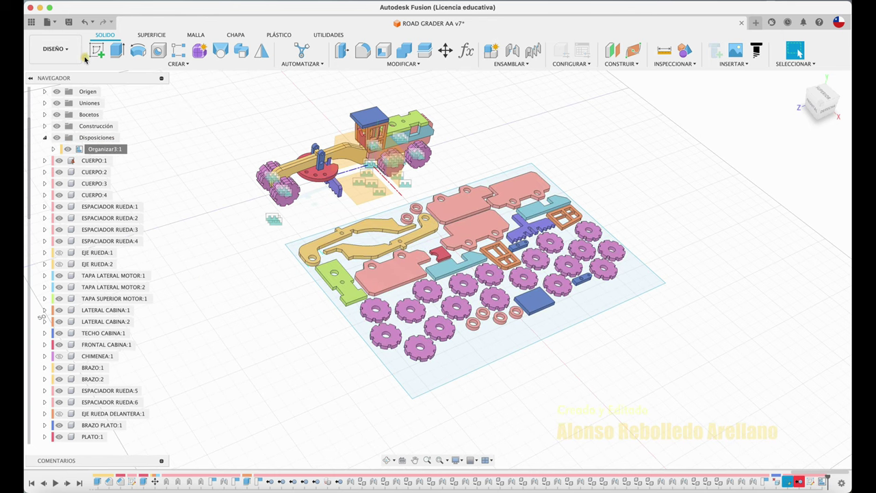
{"action": "left_click", "coordinate": [54, 49]}
{"action": "mouse_move", "coordinate": [46, 174]}
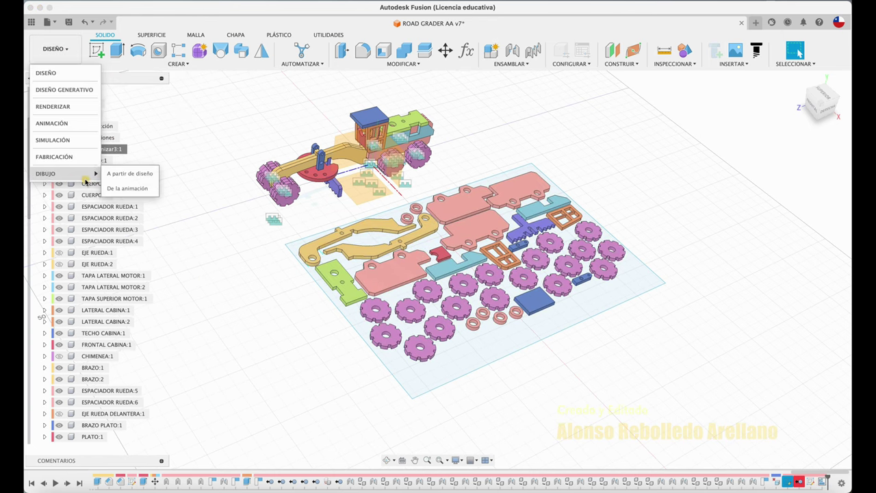
Create a drawing from the design on an A2 594×420 mm sheet
{"action": "left_click", "coordinate": [126, 175]}
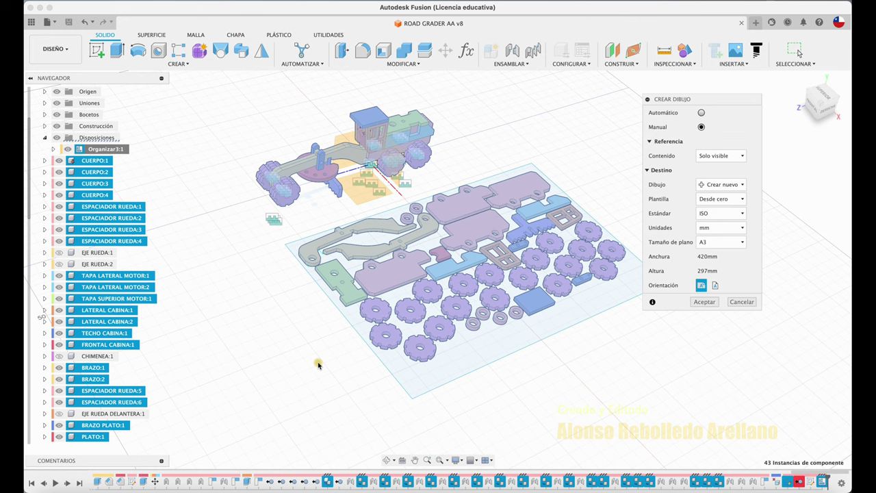
{"action": "left_click", "coordinate": [745, 244]}
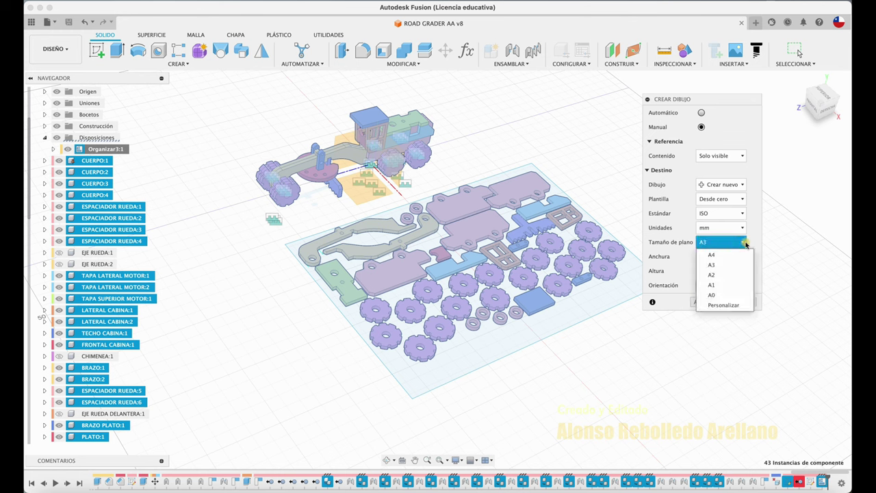
{"action": "left_click", "coordinate": [731, 276]}
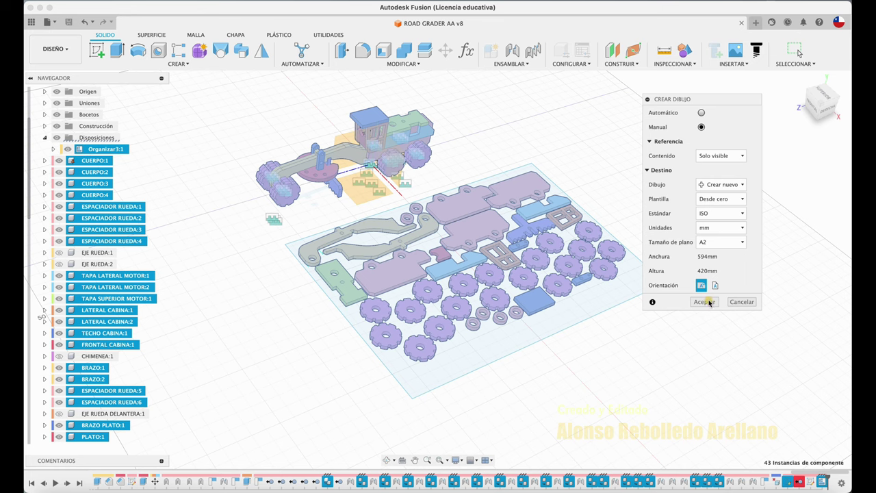
{"action": "left_click", "coordinate": [709, 302]}
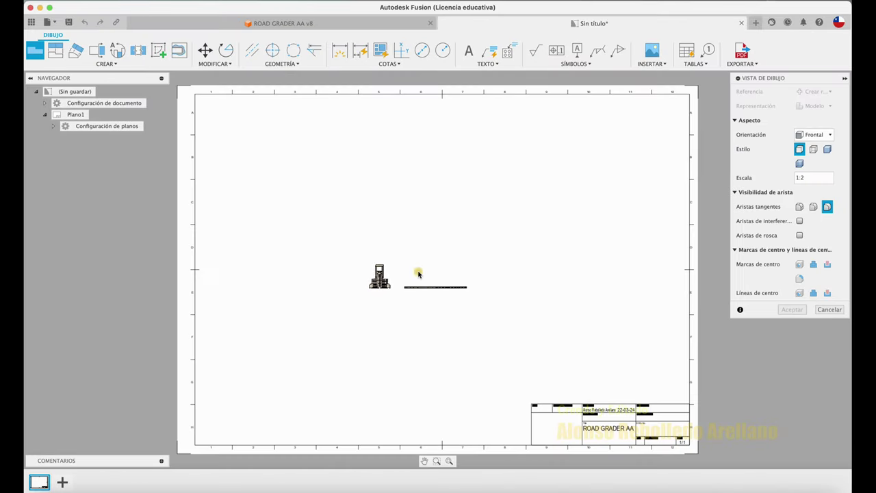
Place a Superior base view of the layout near the sheet's top-left at 1:1 scale
{"action": "left_click", "coordinate": [291, 135]}
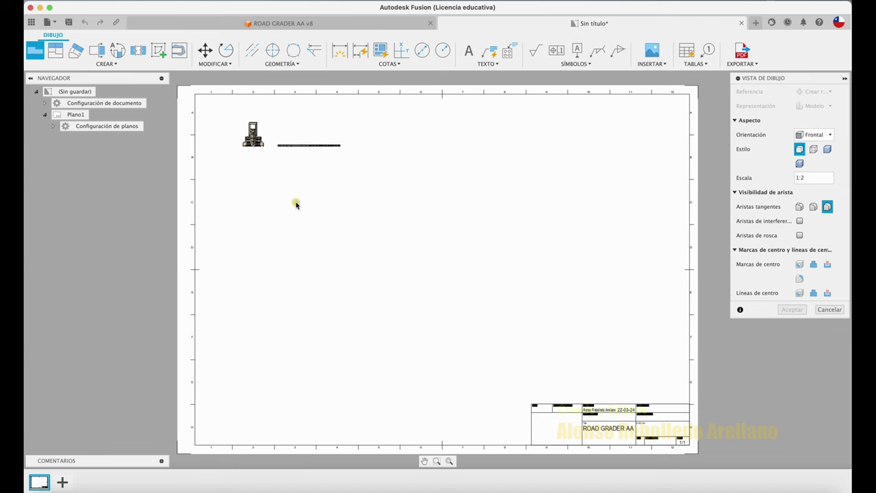
{"action": "left_click", "coordinate": [314, 159]}
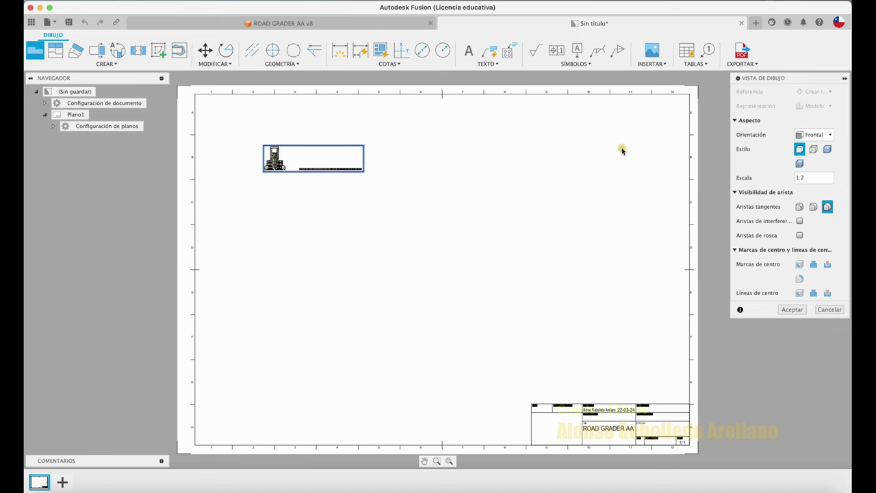
{"action": "left_click", "coordinate": [831, 136]}
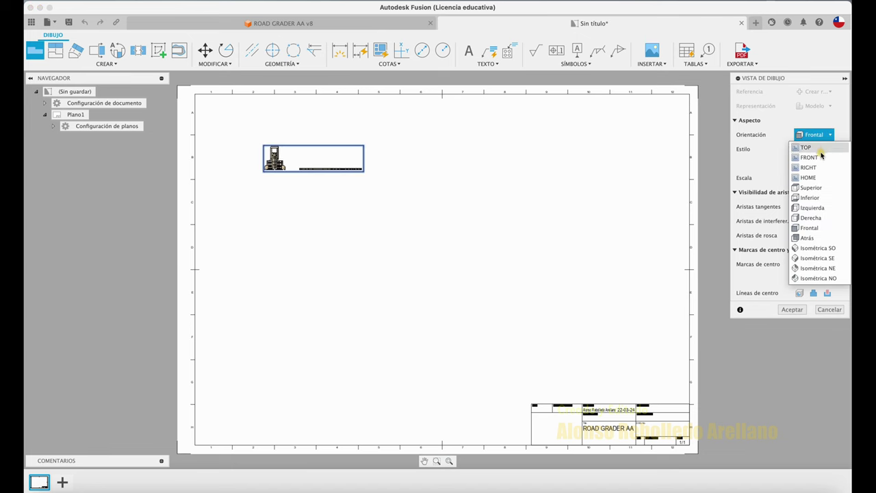
{"action": "left_click", "coordinate": [820, 189]}
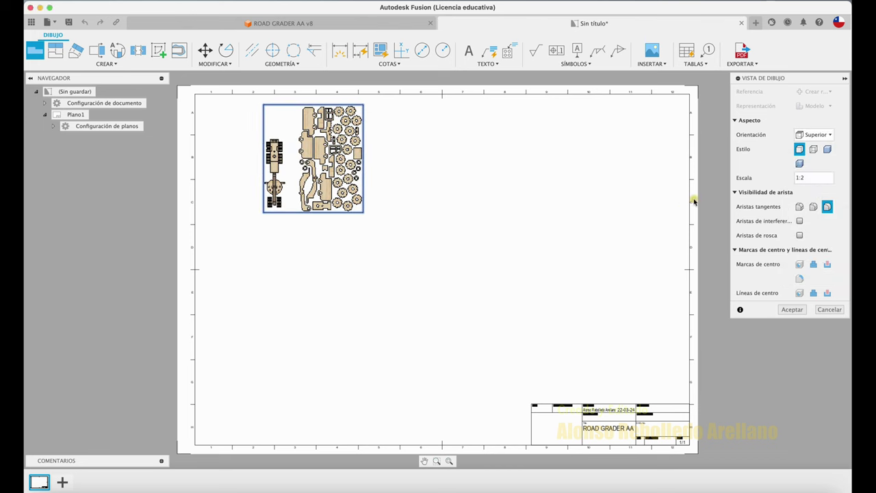
{"action": "mouse_move", "coordinate": [815, 179]}
{"action": "left_click", "coordinate": [839, 180]}
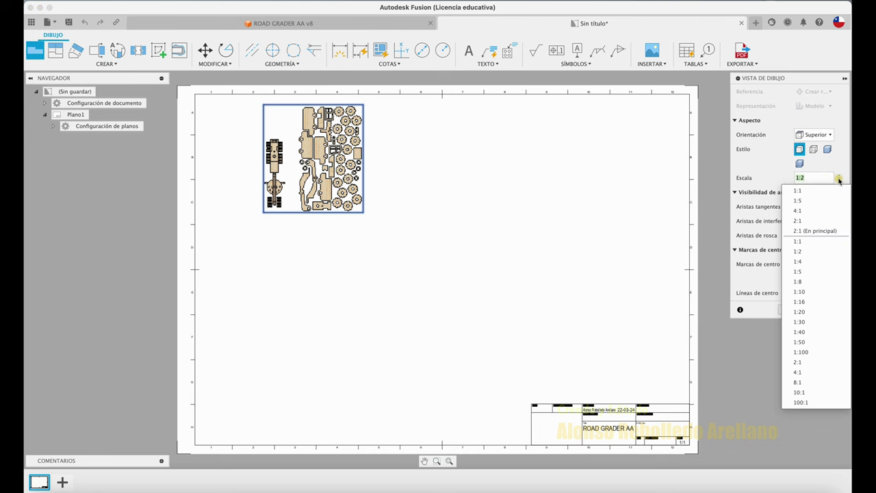
{"action": "left_click", "coordinate": [825, 191]}
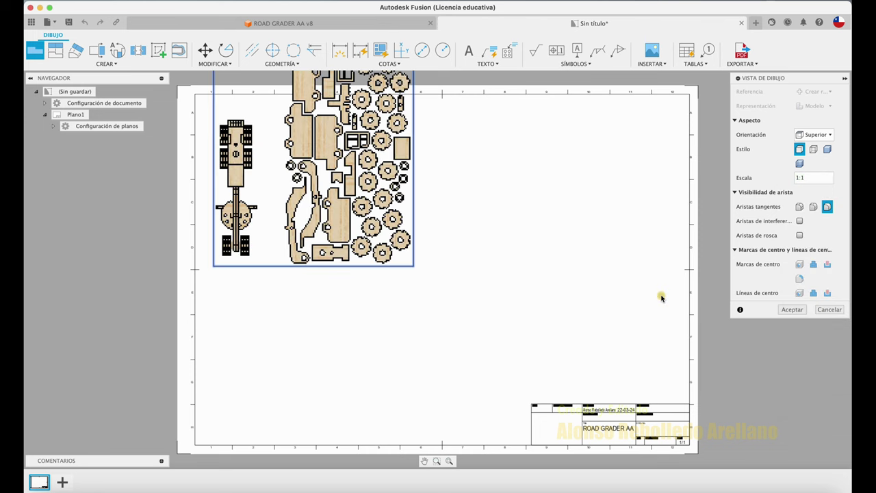
{"action": "left_click", "coordinate": [794, 314]}
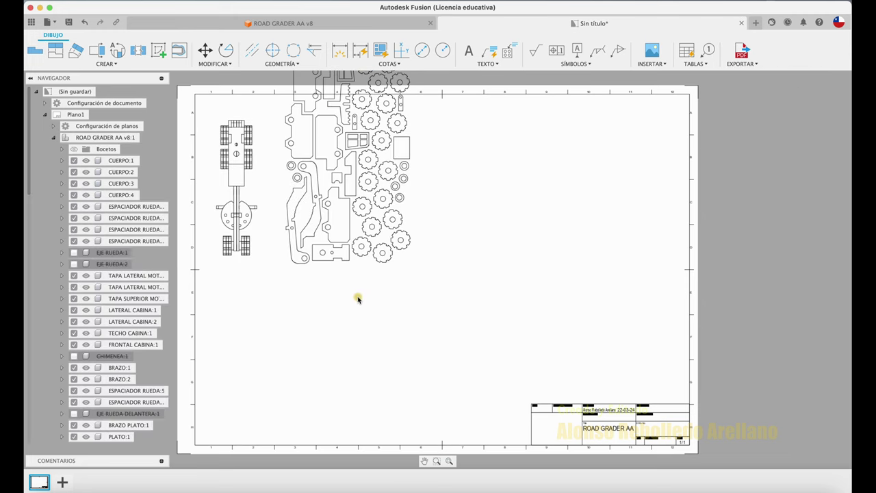
Move the 1:1 parts view down toward the sheet centre and zoom in on it
{"action": "left_click_drag", "start_coordinate": [356, 267], "coordinate": [372, 359]}
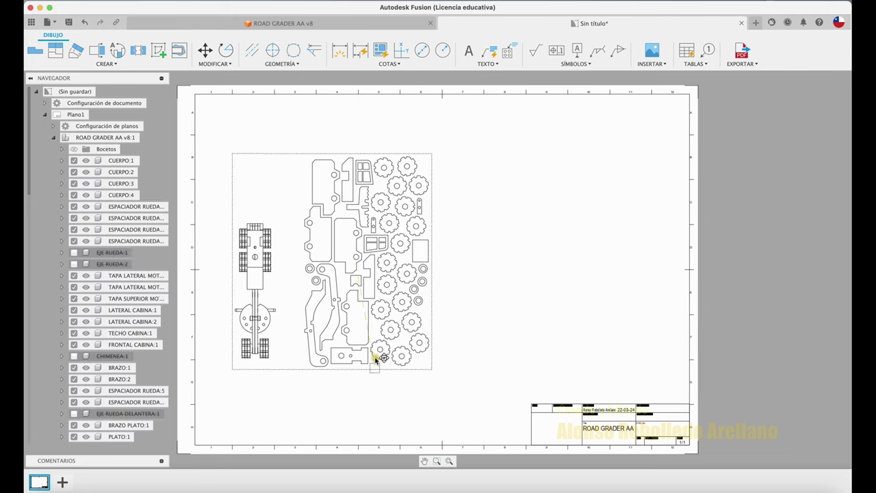
{"action": "left_click", "coordinate": [452, 233]}
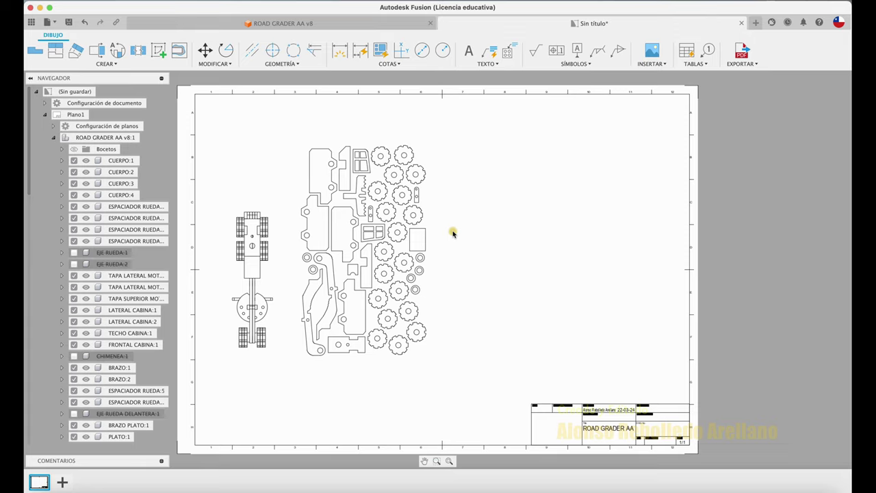
{"action": "scroll", "coordinate": [453, 233], "scroll_direction": "up", "scroll_amount": 3}
{"action": "scroll", "coordinate": [452, 233], "scroll_direction": "up", "scroll_amount": 3}
{"action": "scroll", "coordinate": [453, 233], "scroll_direction": "up", "scroll_amount": 2}
{"action": "scroll", "coordinate": [453, 233], "scroll_direction": "up", "scroll_amount": 2}
{"action": "scroll", "coordinate": [453, 233], "scroll_direction": "up", "scroll_amount": 2}
{"action": "scroll", "coordinate": [452, 234], "scroll_direction": "up", "scroll_amount": 1}
{"action": "scroll", "coordinate": [426, 211], "scroll_direction": "up", "scroll_amount": 2}
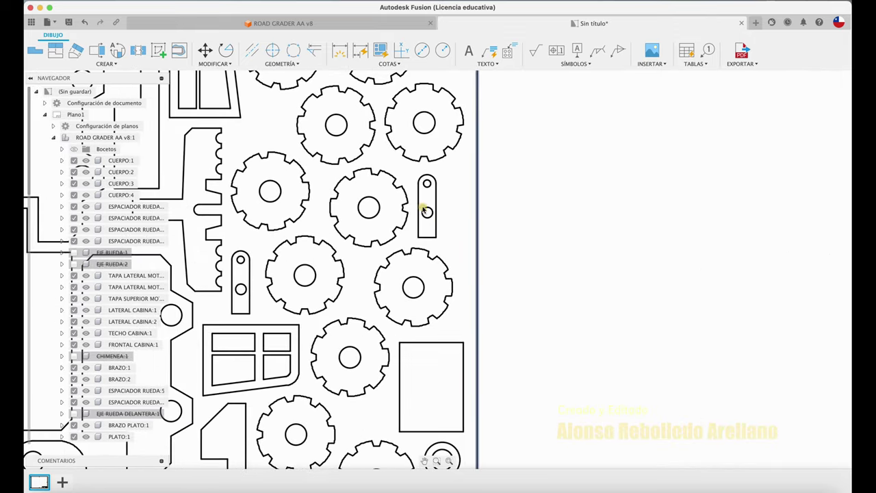
Try the Dimension tool, cancel it, and zoom back out to the whole sheet
{"action": "left_click", "coordinate": [342, 52]}
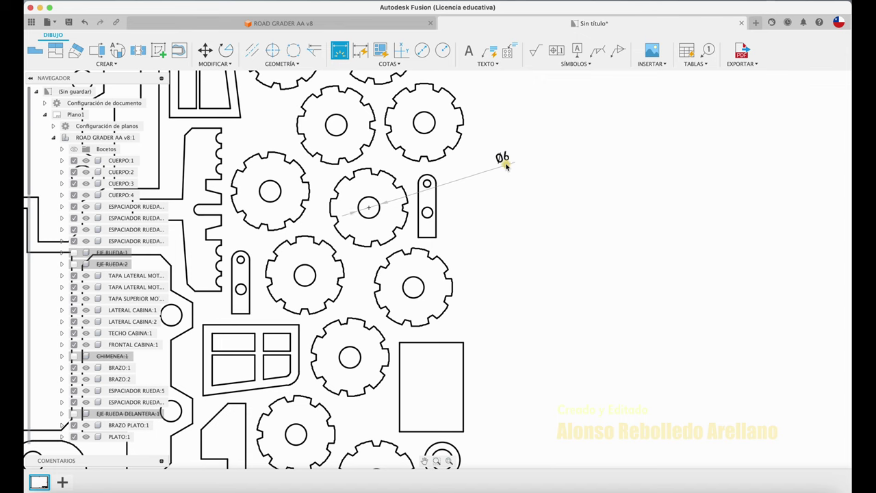
{"action": "key", "text": "Escape"}
{"action": "scroll", "coordinate": [528, 197], "scroll_direction": "down", "scroll_amount": 1}
{"action": "scroll", "coordinate": [528, 199], "scroll_direction": "down", "scroll_amount": 1}
{"action": "scroll", "coordinate": [529, 198], "scroll_direction": "down", "scroll_amount": 2}
{"action": "scroll", "coordinate": [528, 198], "scroll_direction": "down", "scroll_amount": 2}
{"action": "scroll", "coordinate": [529, 199], "scroll_direction": "down", "scroll_amount": 2}
{"action": "scroll", "coordinate": [529, 199], "scroll_direction": "down", "scroll_amount": 1}
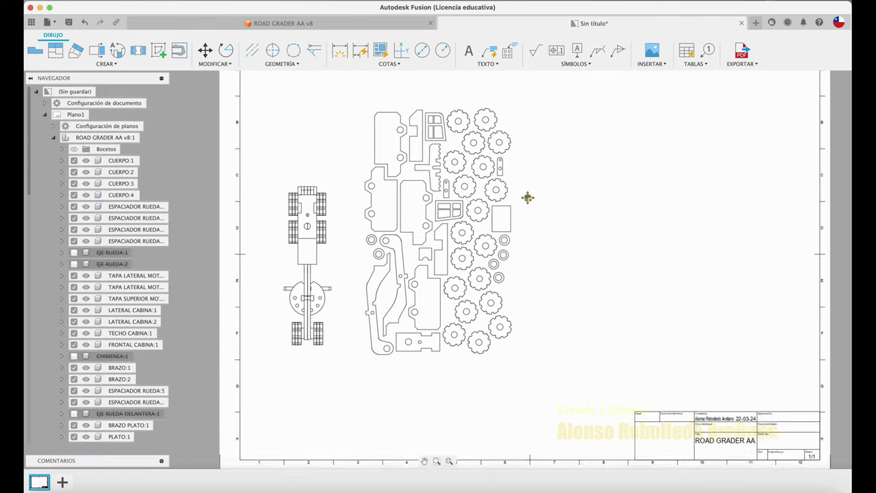
{"action": "scroll", "coordinate": [529, 199], "scroll_direction": "down", "scroll_amount": 1}
{"action": "scroll", "coordinate": [529, 199], "scroll_direction": "down", "scroll_amount": 2}
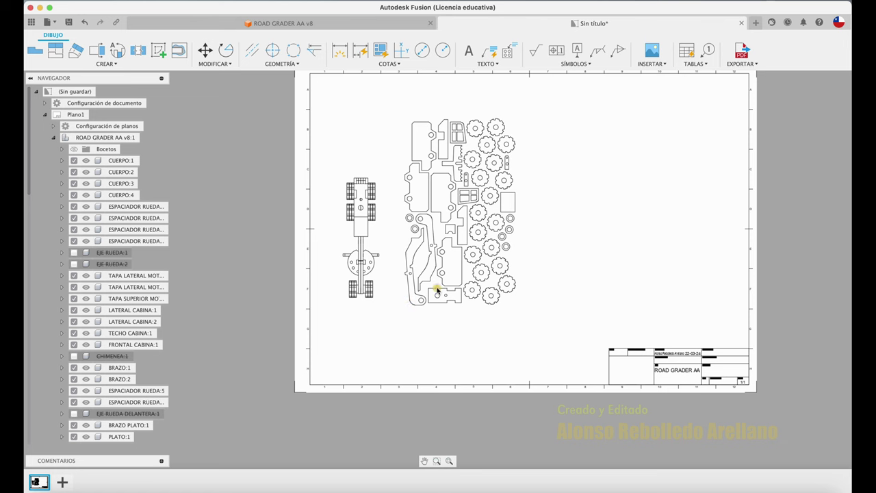
Delete the sheet border and the ROAD GRADER AA title block
{"action": "left_click", "coordinate": [431, 385]}
{"action": "key", "text": "BackSpace"}
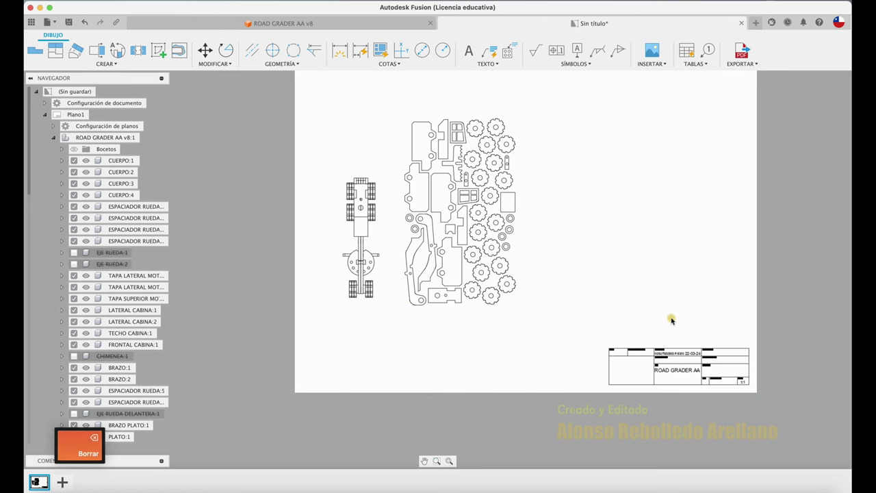
{"action": "left_click", "coordinate": [659, 348]}
{"action": "key", "text": "BackSpace"}
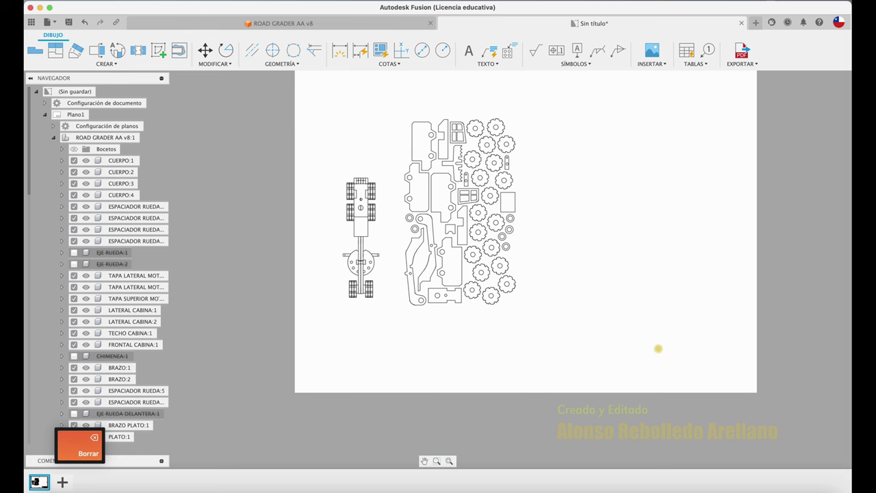
Shift the parts view to the right on the sheet
{"action": "mouse_move", "coordinate": [485, 313]}
{"action": "left_mouse_down"}
{"action": "mouse_move", "coordinate": [585, 316]}
{"action": "mouse_move", "coordinate": [570, 316]}
{"action": "left_mouse_up"}
{"action": "left_click", "coordinate": [523, 324]}
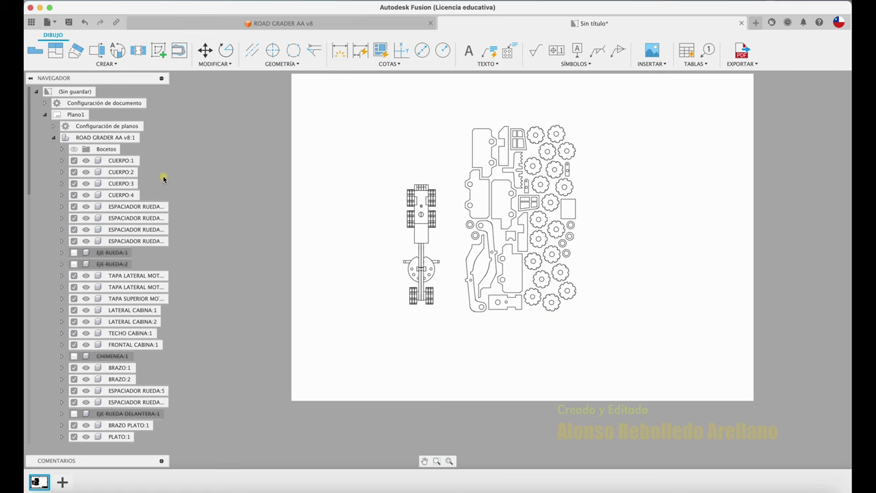
{"action": "scroll", "coordinate": [119, 299], "scroll_direction": "down", "scroll_amount": 10}
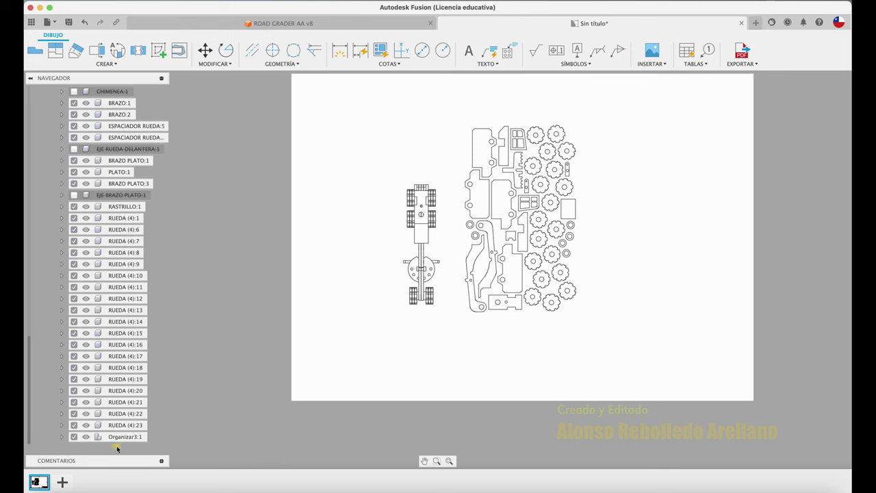
Deactivate every component except Organizar3:1 and nudge the parts view slightly right
{"action": "left_click", "coordinate": [123, 437]}
{"action": "right_click", "coordinate": [124, 437]}
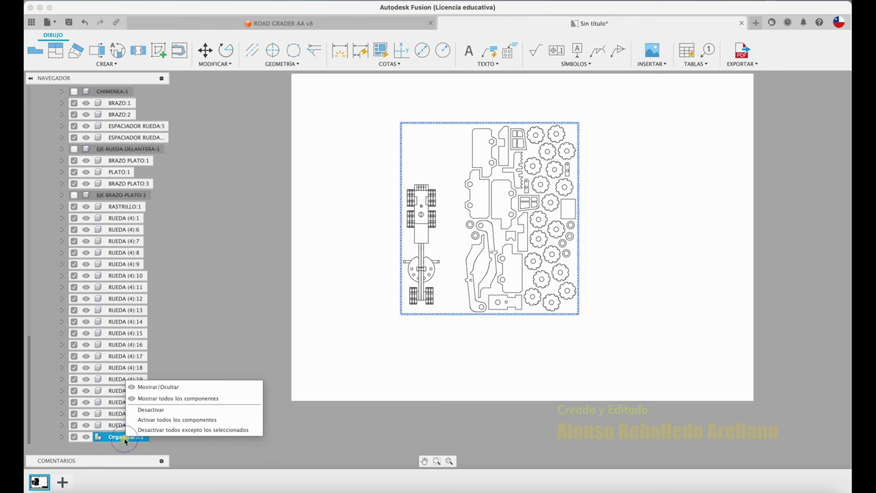
{"action": "left_click", "coordinate": [176, 430]}
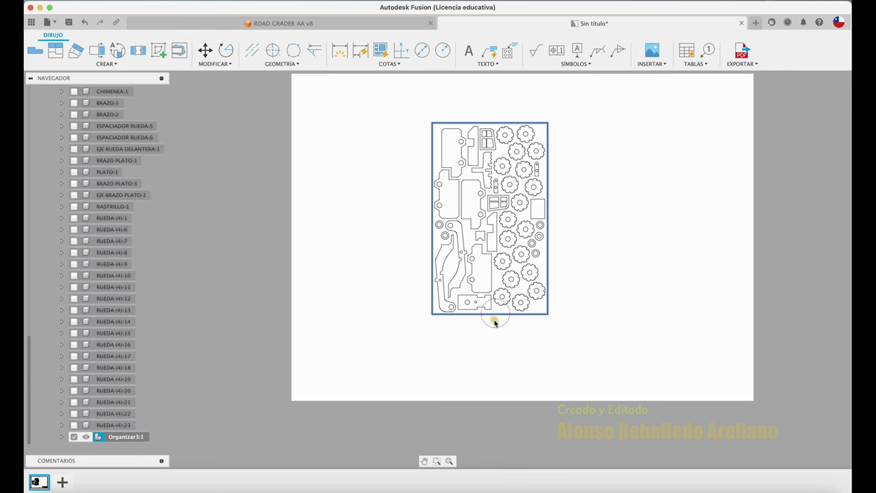
{"action": "left_click_drag", "start_coordinate": [493, 317], "coordinate": [517, 321]}
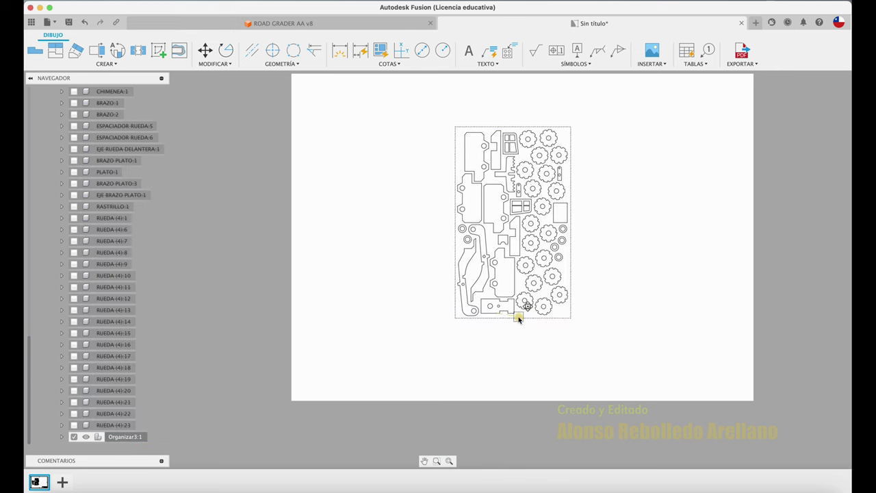
{"action": "left_click", "coordinate": [742, 52]}
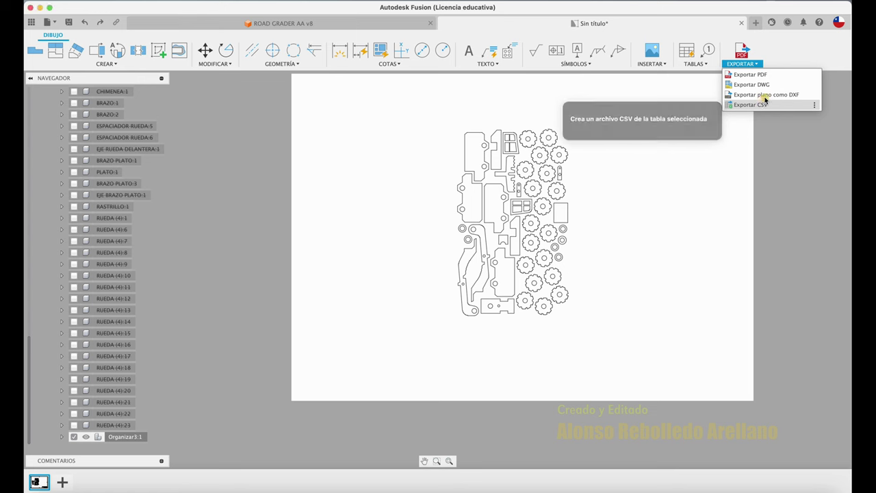
Export the drawing as PDF with default options, saving Sin título.pdf to Downloads
{"action": "left_click", "coordinate": [759, 75]}
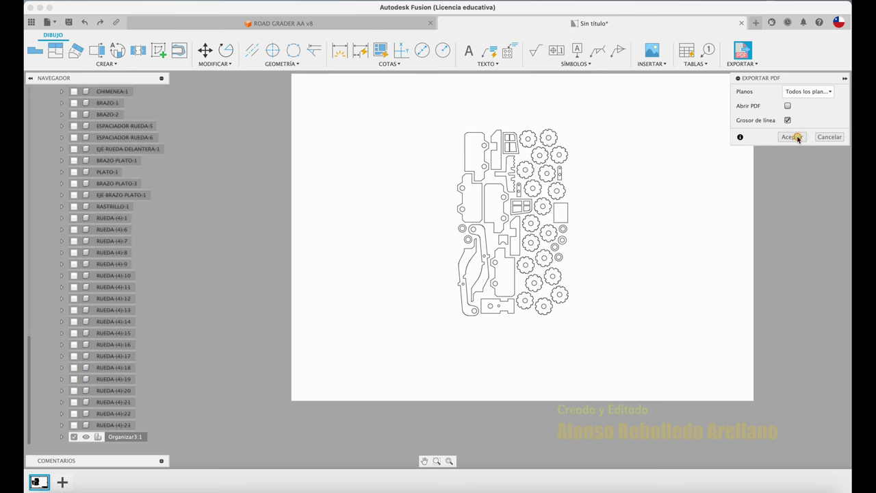
{"action": "left_click", "coordinate": [792, 137]}
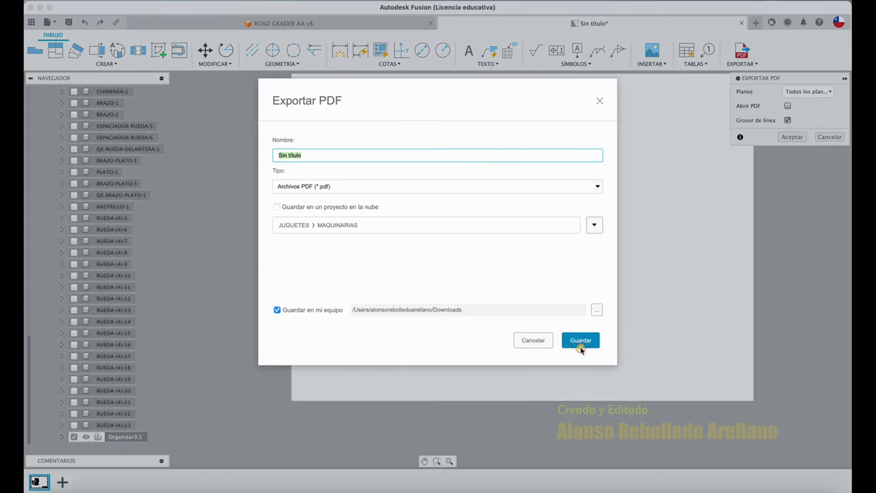
{"action": "left_click", "coordinate": [581, 345]}
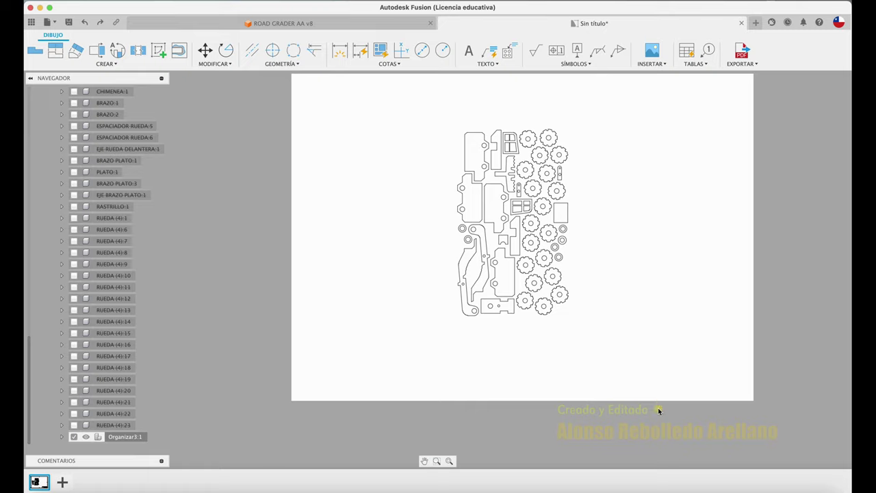
{"action": "left_click", "coordinate": [663, 480]}
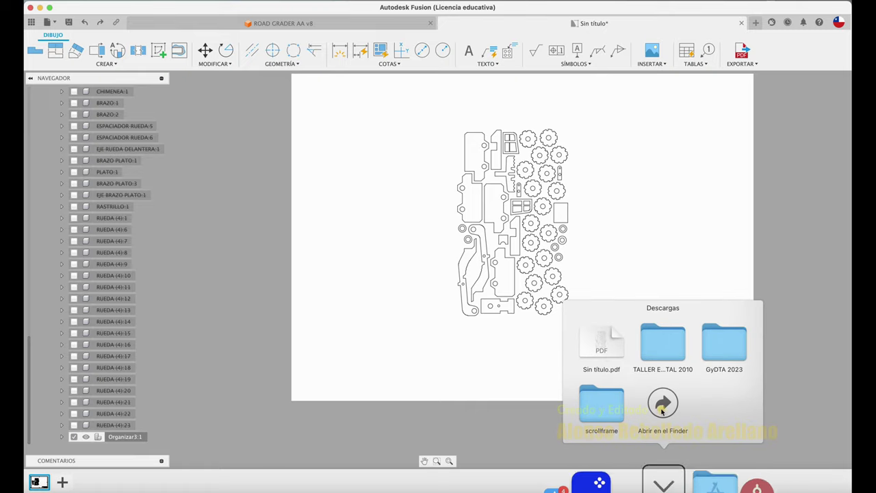
{"action": "left_click", "coordinate": [606, 349]}
{"action": "scroll", "coordinate": [448, 255], "scroll_direction": "up", "scroll_amount": 2}
{"action": "scroll", "coordinate": [449, 254], "scroll_direction": "up", "scroll_amount": 5}
{"action": "scroll", "coordinate": [449, 254], "scroll_direction": "up", "scroll_amount": 2}
{"action": "scroll", "coordinate": [448, 255], "scroll_direction": "down", "scroll_amount": 5}
{"action": "scroll", "coordinate": [448, 254], "scroll_direction": "up", "scroll_amount": 5}
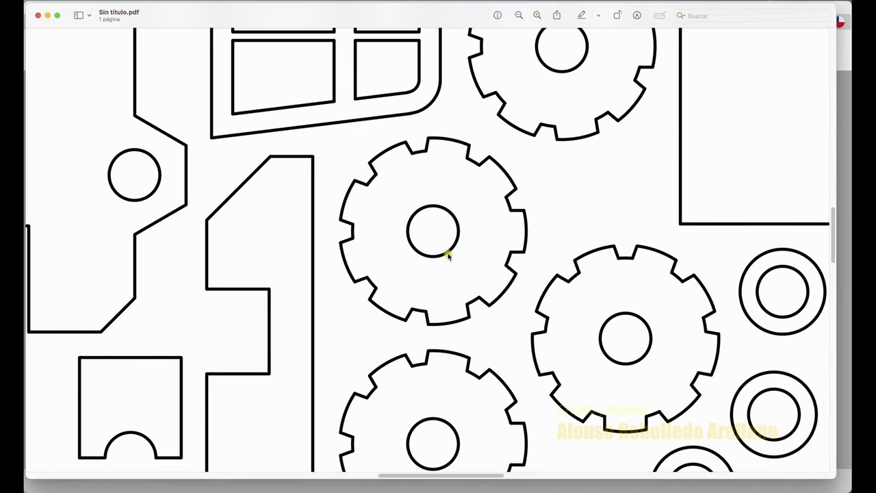
{"action": "scroll", "coordinate": [448, 255], "scroll_direction": "down", "scroll_amount": 3}
{"action": "scroll", "coordinate": [448, 255], "scroll_direction": "down", "scroll_amount": 3}
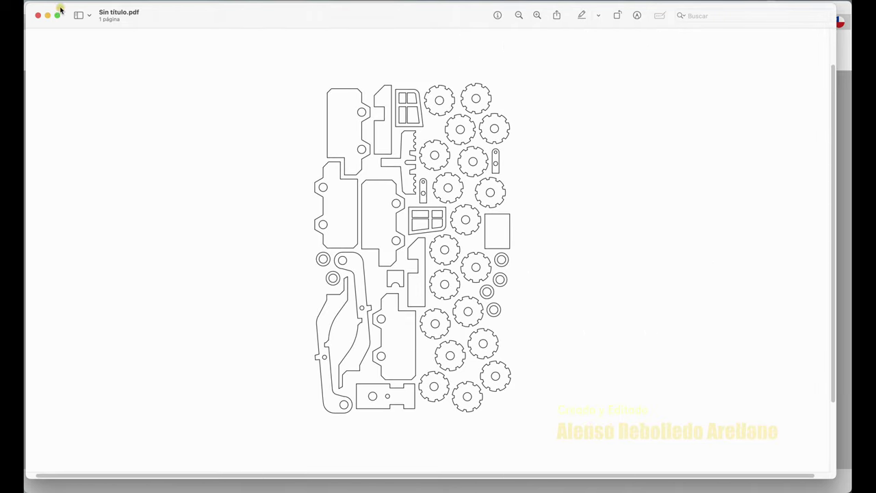
{"action": "left_click", "coordinate": [39, 15]}
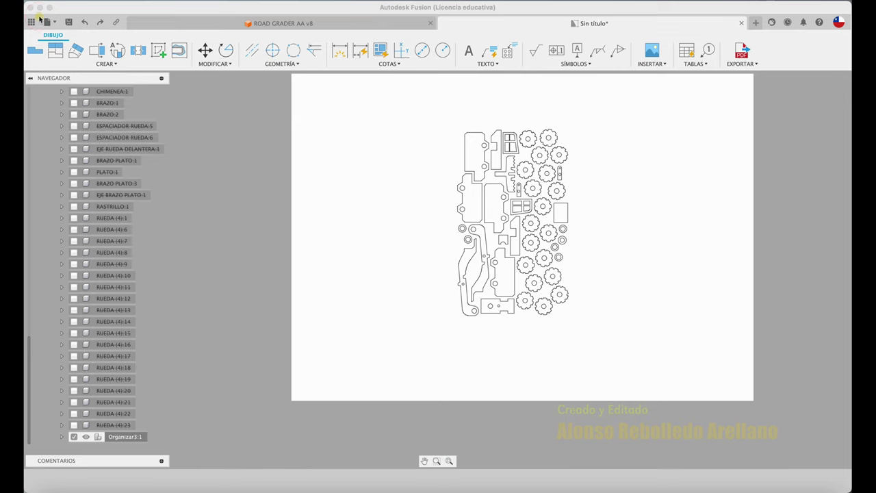
Open Sin título.pdf from the Descargas folder with Adobe Illustrator
{"action": "left_click", "coordinate": [665, 481]}
{"action": "left_click", "coordinate": [665, 400]}
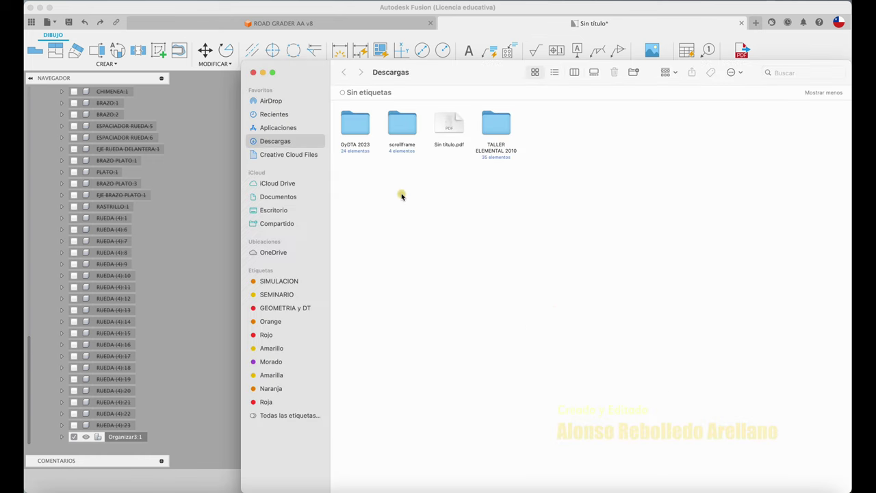
{"action": "left_click", "coordinate": [449, 126]}
{"action": "right_click", "coordinate": [444, 125]}
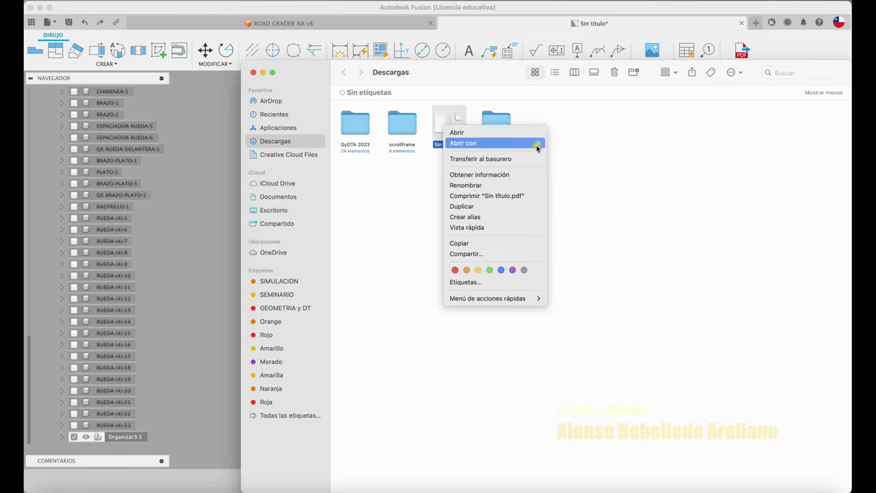
{"action": "mouse_move", "coordinate": [493, 143]}
{"action": "left_click", "coordinate": [598, 174]}
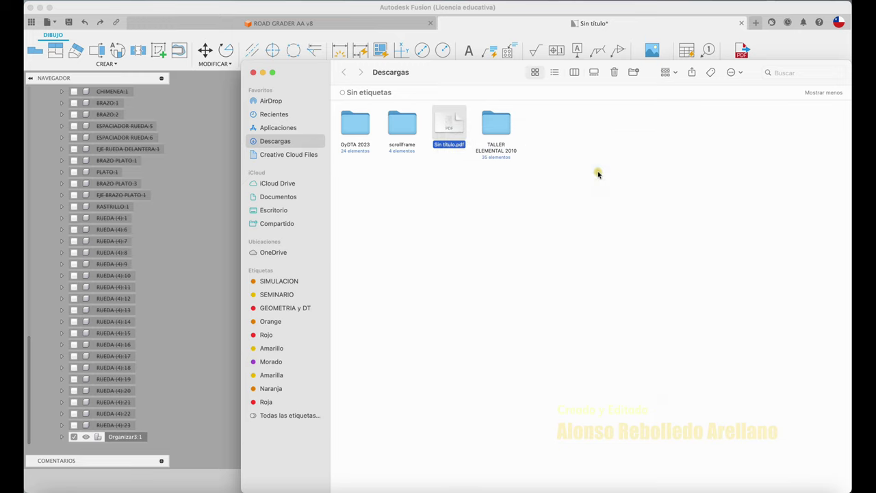
Select the whole parts layout group in the Illustrator document
{"action": "scroll", "coordinate": [429, 220], "scroll_direction": "up", "scroll_amount": 3, "text": "alt"}
{"action": "scroll", "coordinate": [428, 221], "scroll_direction": "up", "scroll_amount": 4, "text": "alt"}
{"action": "scroll", "coordinate": [428, 220], "scroll_direction": "down", "scroll_amount": 1, "text": "alt"}
{"action": "left_click", "coordinate": [438, 220]}
{"action": "scroll", "coordinate": [419, 248], "scroll_direction": "down", "scroll_amount": 3, "text": "alt"}
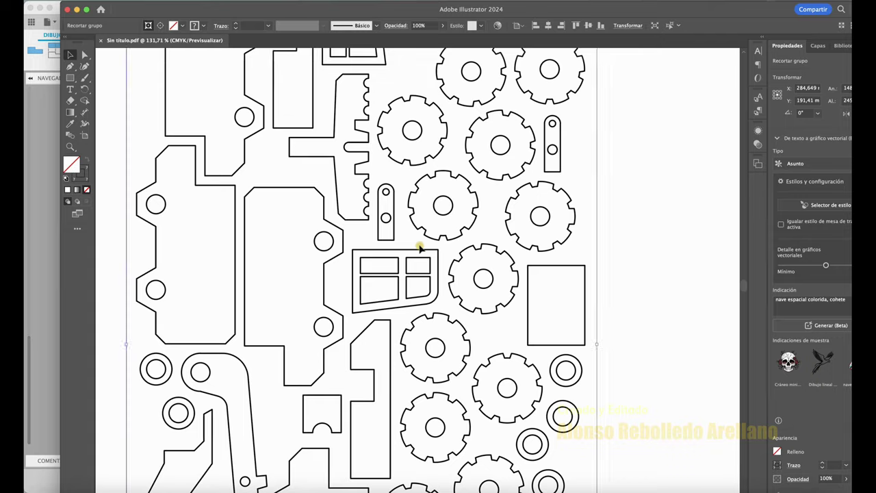
Apply Soltar máscara de recorte to the parts group, then delete the leftover frame rectangle
{"action": "scroll", "coordinate": [420, 248], "scroll_direction": "down", "scroll_amount": 5, "text": "alt"}
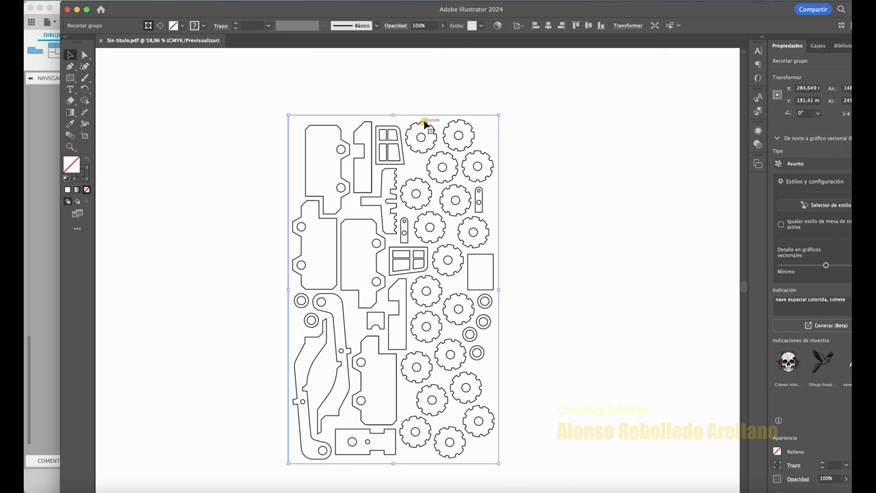
{"action": "right_click", "coordinate": [425, 124]}
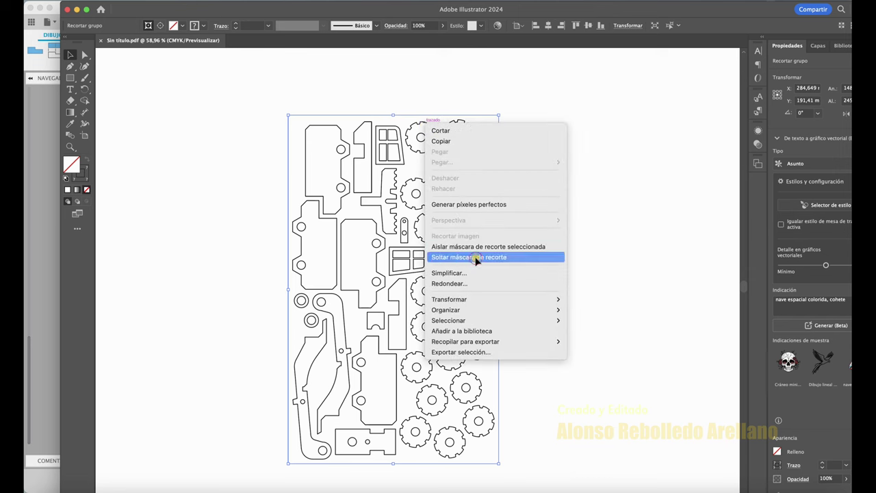
{"action": "left_click", "coordinate": [476, 257]}
{"action": "left_click", "coordinate": [585, 174]}
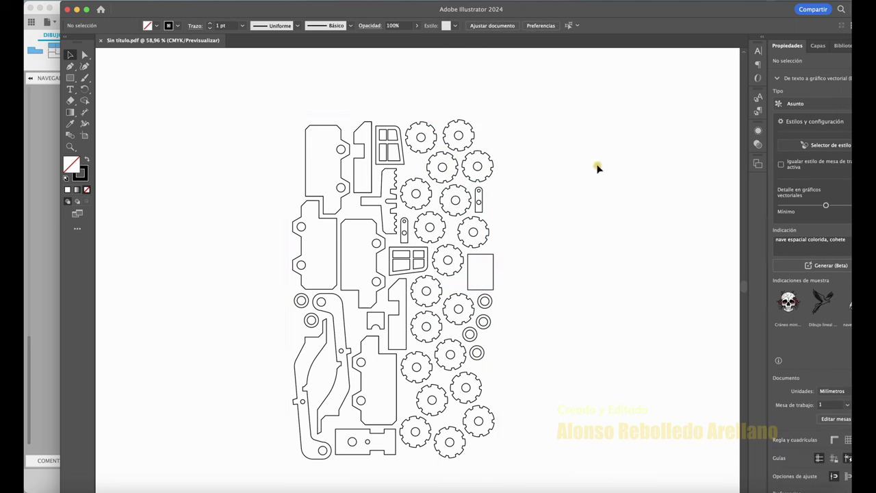
{"action": "left_click", "coordinate": [498, 135]}
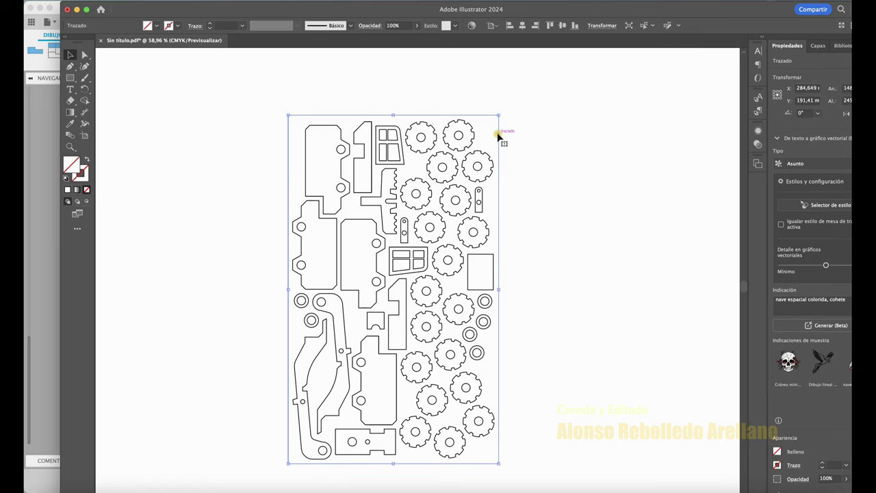
{"action": "key", "text": "Delete"}
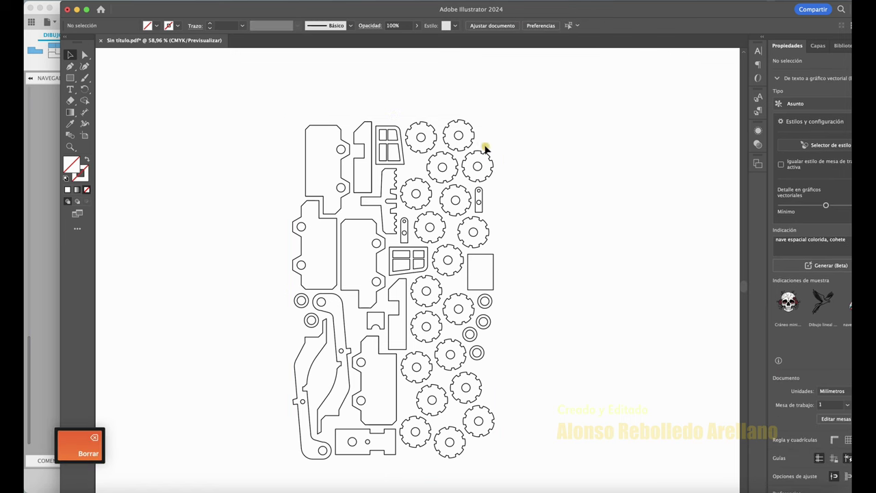
{"action": "scroll", "coordinate": [445, 144], "scroll_direction": "up", "scroll_amount": 5, "text": "alt"}
{"action": "scroll", "coordinate": [446, 146], "scroll_direction": "up", "scroll_amount": 3, "text": "alt"}
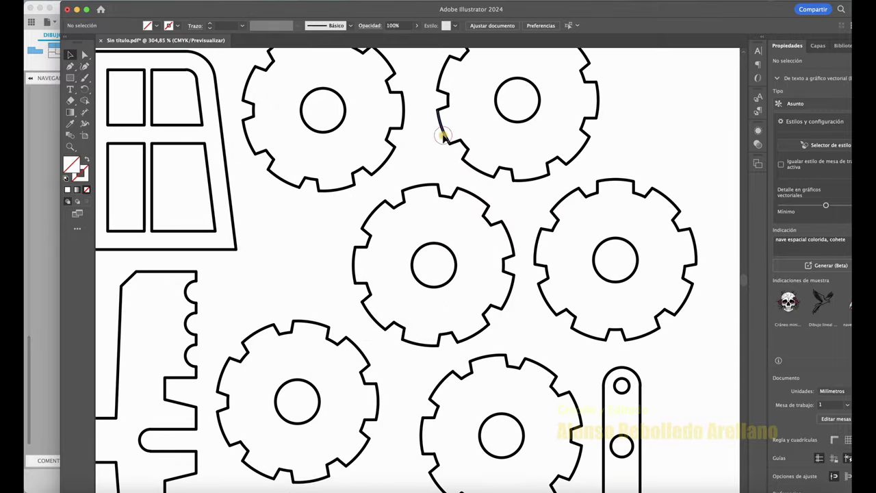
{"action": "left_click", "coordinate": [445, 141]}
{"action": "scroll", "coordinate": [446, 142], "scroll_direction": "up", "scroll_amount": 3, "text": "alt"}
{"action": "scroll", "coordinate": [445, 141], "scroll_direction": "up", "scroll_amount": 3, "text": "alt"}
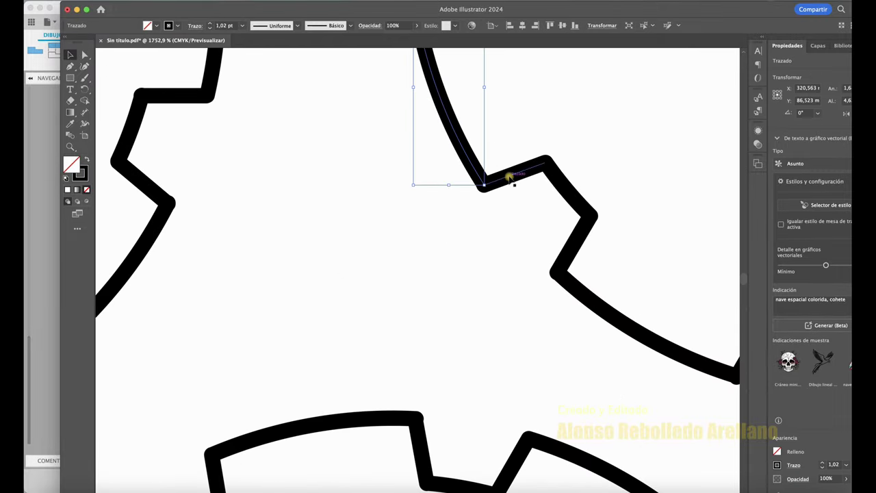
{"action": "key", "text": "super+shift+a"}
{"action": "left_click", "coordinate": [510, 181]}
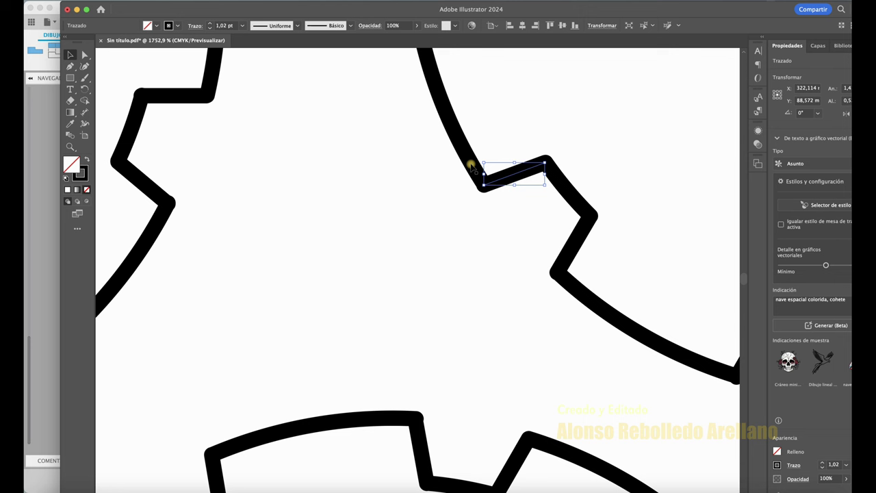
{"action": "left_click", "coordinate": [478, 177]}
{"action": "left_click", "coordinate": [512, 174]}
{"action": "left_click", "coordinate": [563, 184]}
{"action": "left_click", "coordinate": [575, 250]}
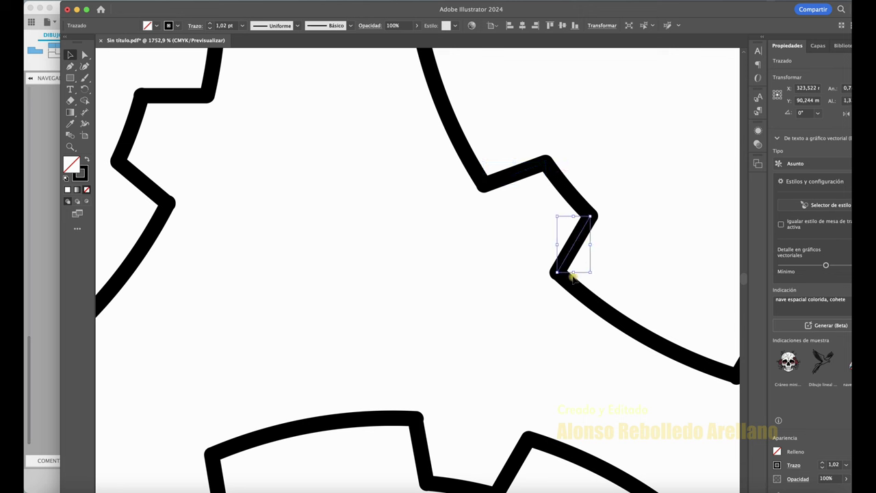
{"action": "left_click", "coordinate": [588, 298]}
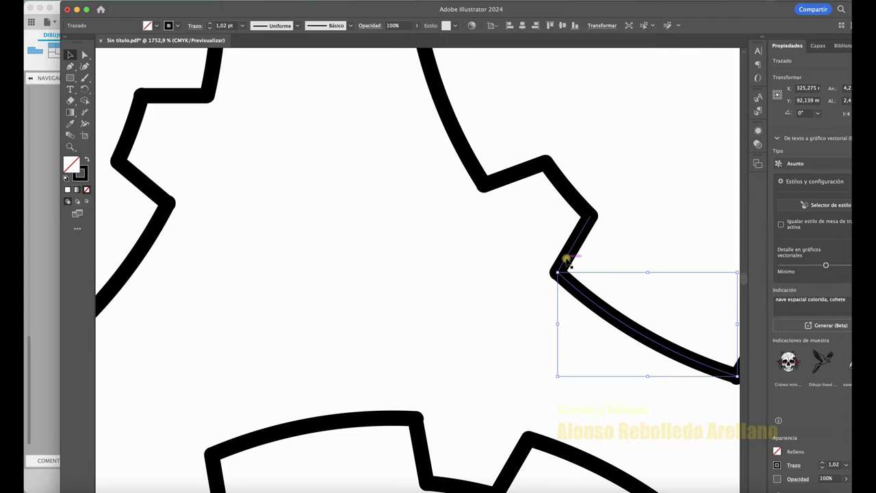
{"action": "scroll", "coordinate": [421, 293], "scroll_direction": "down", "scroll_amount": 3, "text": "alt"}
{"action": "scroll", "coordinate": [421, 293], "scroll_direction": "down", "scroll_amount": 3, "text": "alt"}
{"action": "scroll", "coordinate": [421, 293], "scroll_direction": "down", "scroll_amount": 2, "text": "alt"}
{"action": "scroll", "coordinate": [422, 293], "scroll_direction": "down", "scroll_amount": 2, "text": "alt"}
{"action": "scroll", "coordinate": [421, 293], "scroll_direction": "down", "scroll_amount": 2, "text": "alt"}
{"action": "scroll", "coordinate": [421, 293], "scroll_direction": "down", "scroll_amount": 2, "text": "alt"}
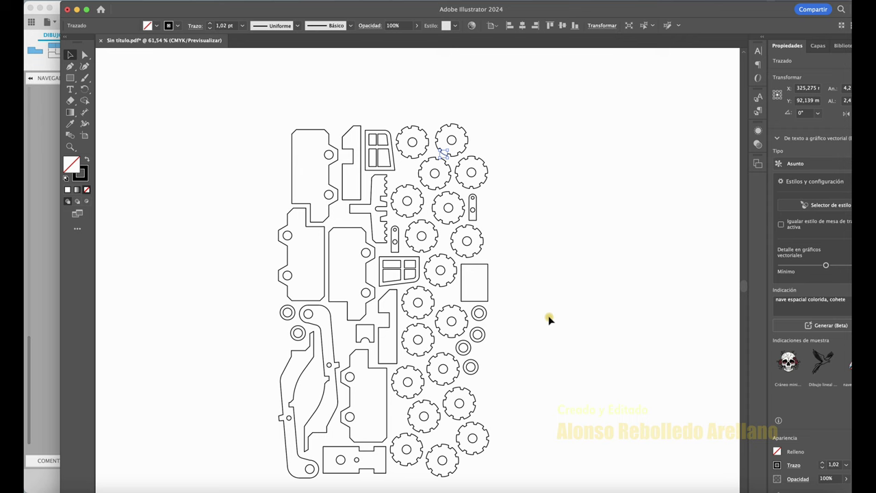
{"action": "scroll", "coordinate": [553, 319], "scroll_direction": "down", "scroll_amount": 1}
{"action": "scroll", "coordinate": [555, 321], "scroll_direction": "down", "scroll_amount": 1}
{"action": "scroll", "coordinate": [553, 320], "scroll_direction": "down", "scroll_amount": 2, "text": "alt"}
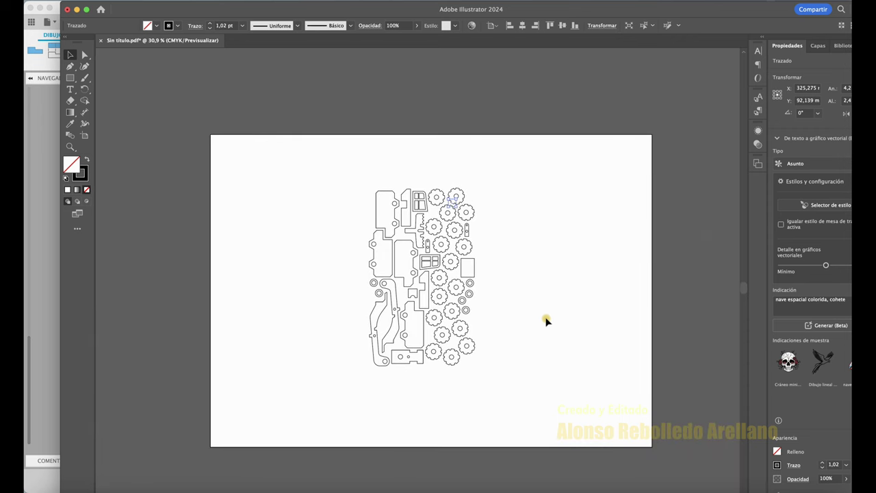
Pull the artboard's left, right, bottom and top edges in to the parts (165,67 × 257,208 mm)
{"action": "left_click", "coordinate": [85, 134]}
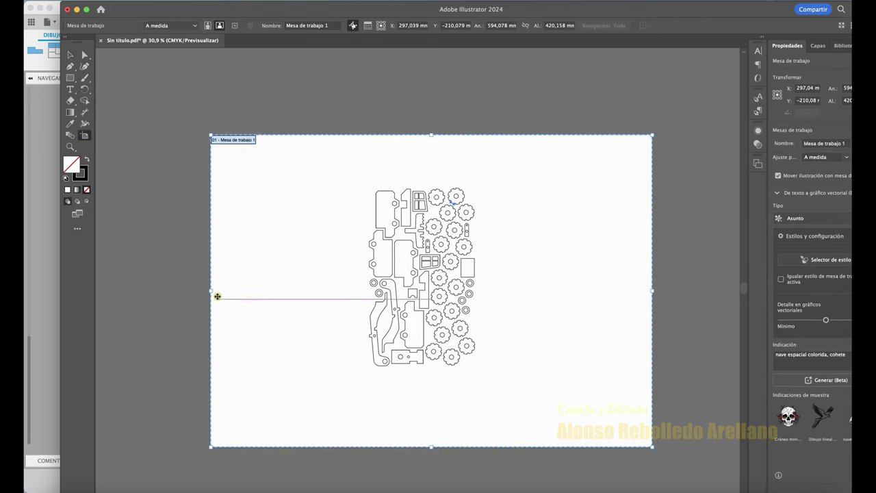
{"action": "left_click_drag", "start_coordinate": [211, 291], "coordinate": [361, 292]}
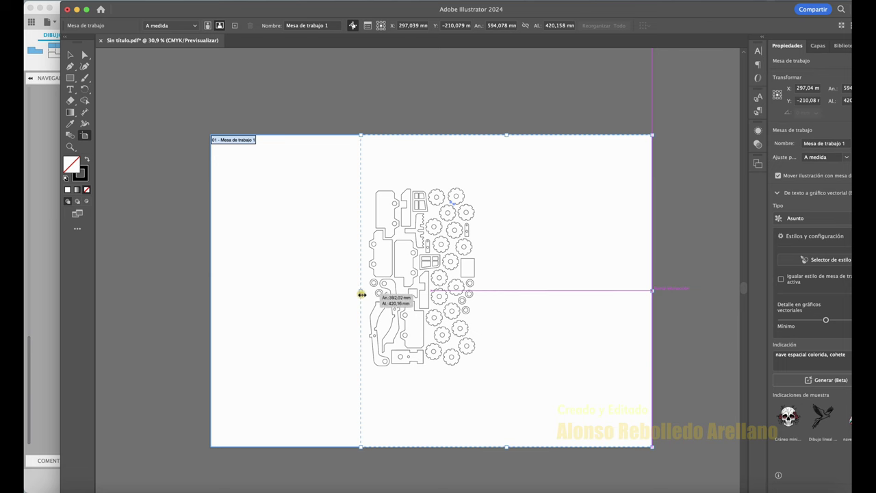
{"action": "left_click_drag", "start_coordinate": [652, 291], "coordinate": [484, 281]}
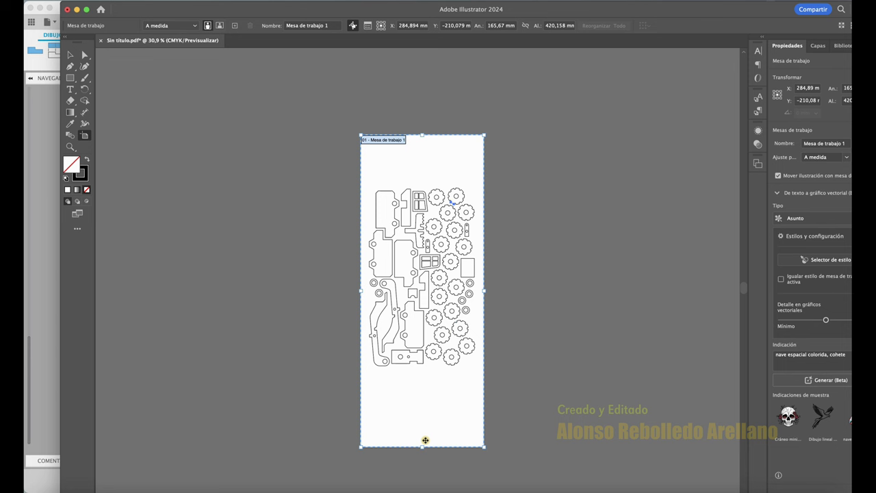
{"action": "left_click_drag", "start_coordinate": [420, 446], "coordinate": [425, 374]}
{"action": "mouse_move", "coordinate": [422, 136]}
{"action": "left_mouse_down"}
{"action": "mouse_move", "coordinate": [417, 176]}
{"action": "mouse_move", "coordinate": [425, 182]}
{"action": "left_mouse_up"}
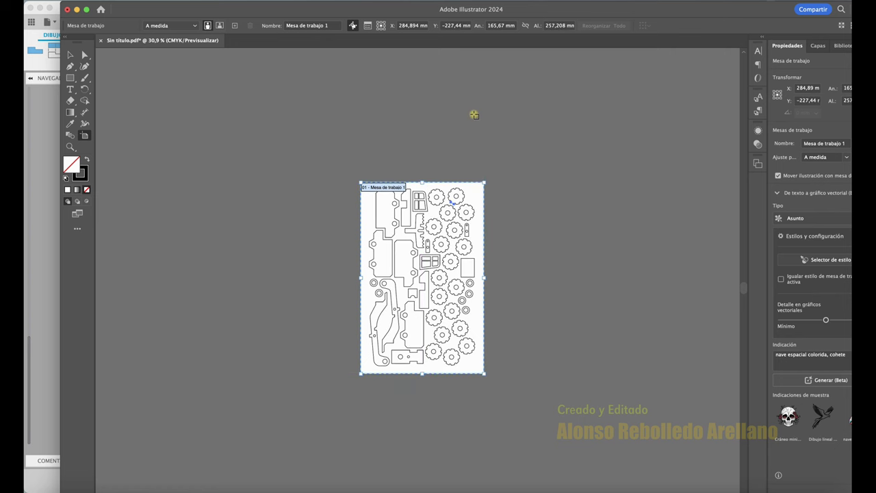
{"action": "left_click", "coordinate": [72, 55]}
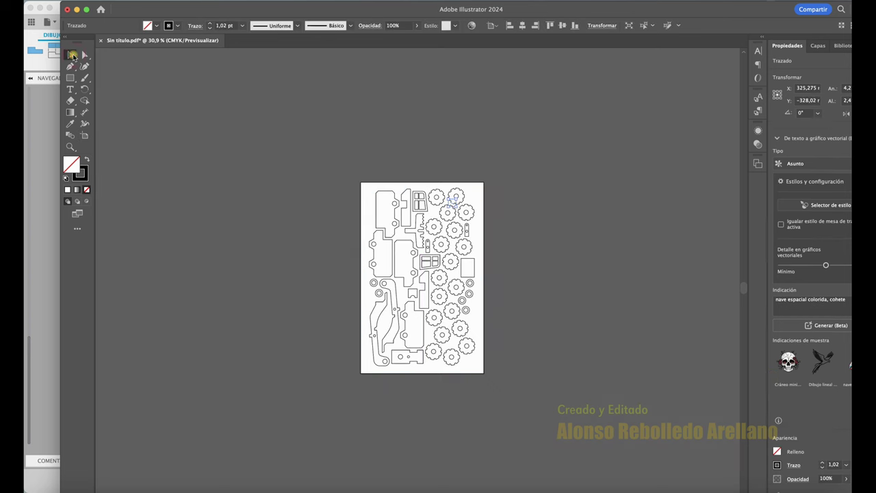
{"action": "left_click", "coordinate": [280, 201]}
{"action": "left_click", "coordinate": [84, 135]}
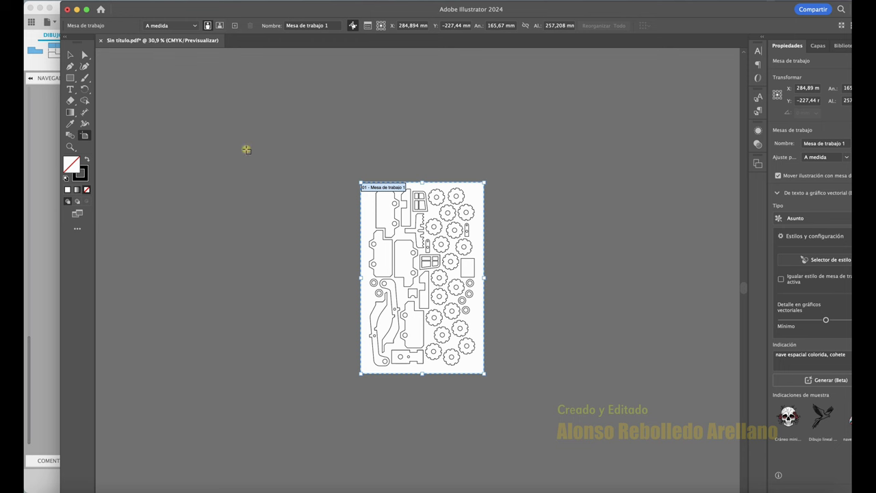
{"action": "left_click", "coordinate": [70, 55]}
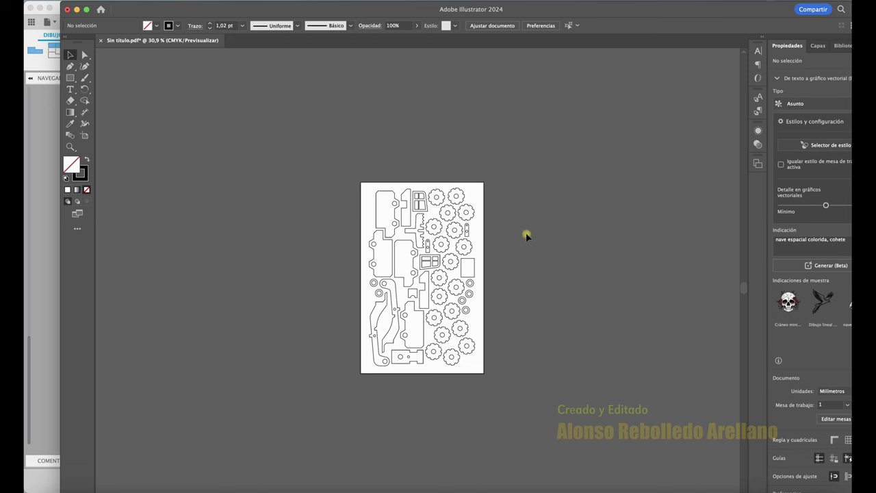
{"action": "scroll", "coordinate": [527, 236], "scroll_direction": "up", "scroll_amount": 3, "text": "alt"}
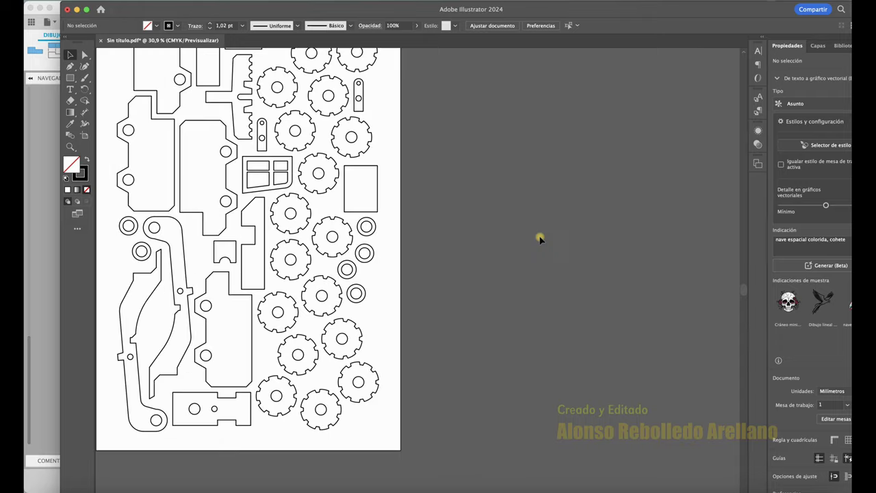
{"action": "scroll", "coordinate": [538, 238], "scroll_direction": "up", "scroll_amount": 3, "text": "alt"}
{"action": "scroll", "coordinate": [539, 239], "scroll_direction": "up", "scroll_amount": 1, "text": "alt"}
{"action": "scroll", "coordinate": [539, 239], "scroll_direction": "up", "scroll_amount": 1, "text": "alt"}
{"action": "scroll", "coordinate": [539, 238], "scroll_direction": "up", "scroll_amount": 1, "text": "alt"}
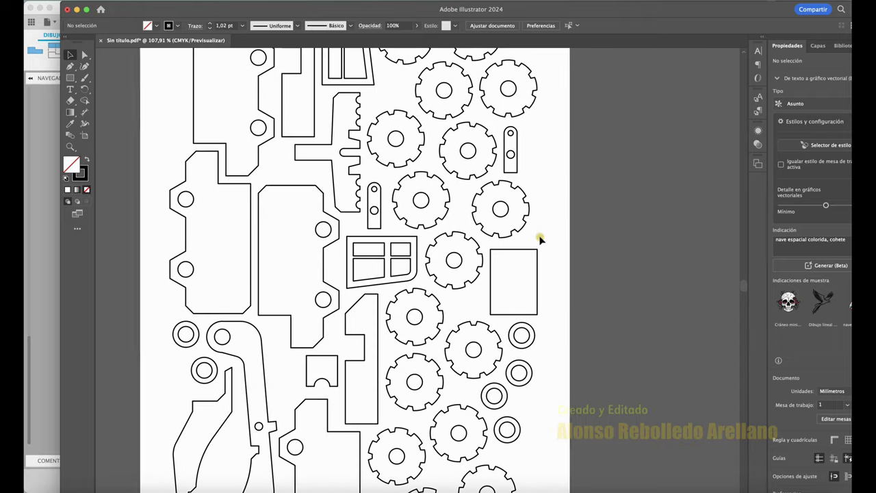